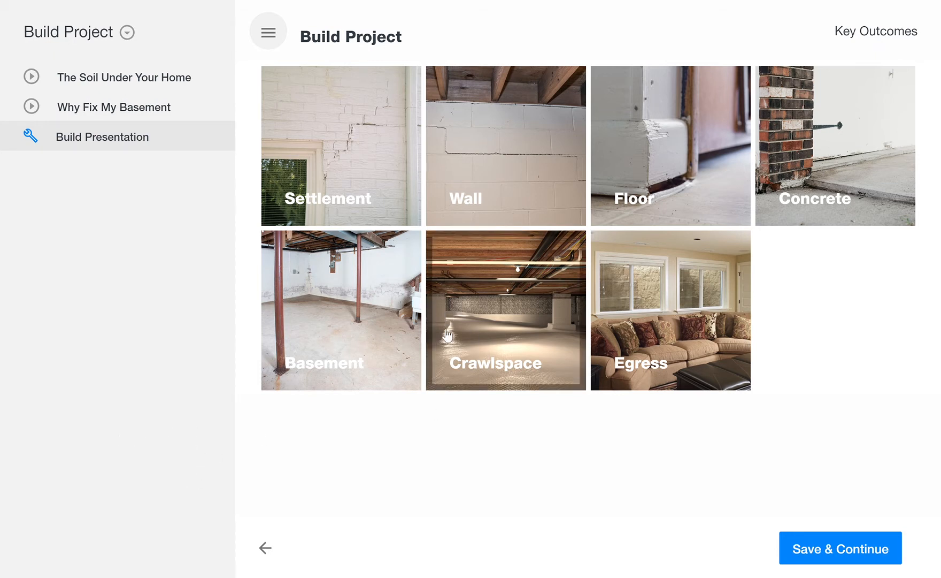
# Review the customer's key outcomes for the project and close them.
pyautogui.click(875, 34)
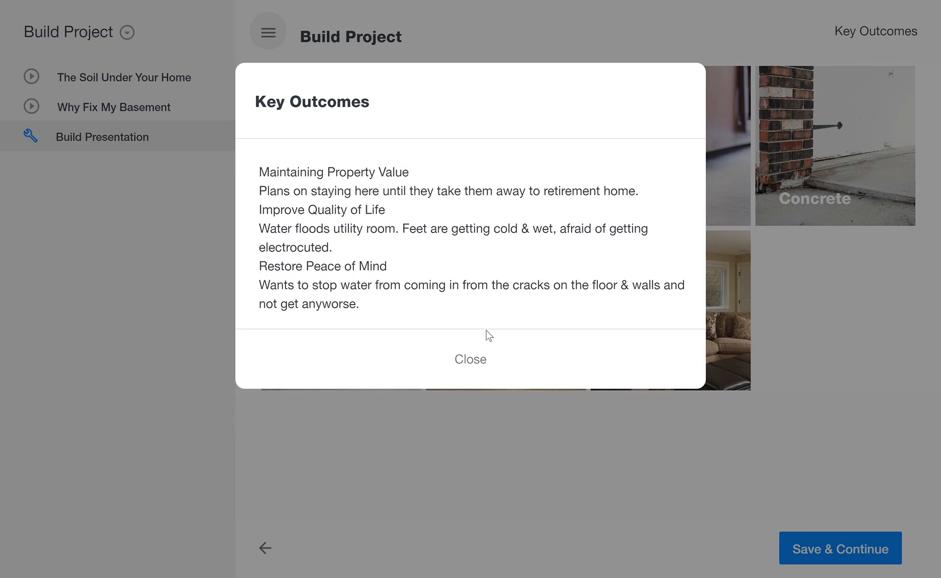
pyautogui.click(480, 361)
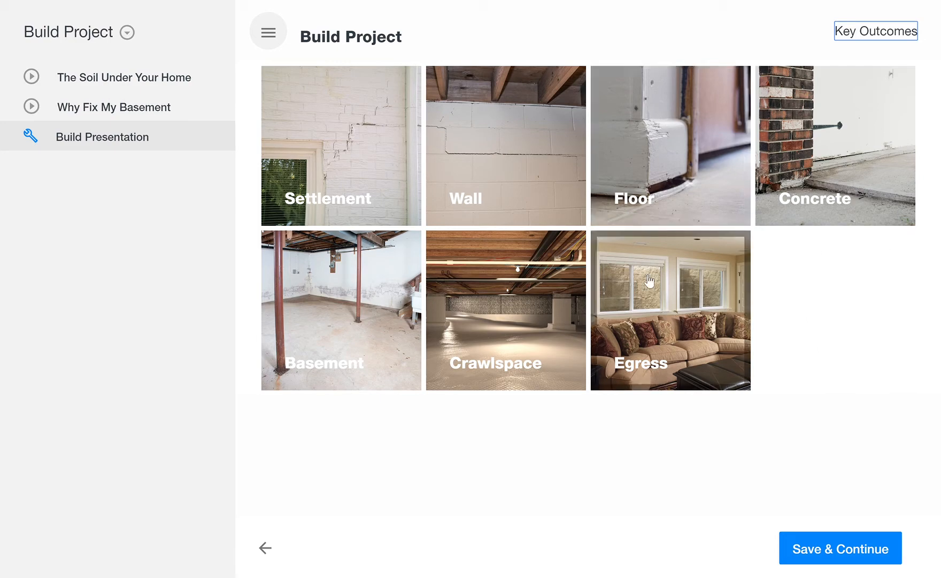
# Add Basement to the project with Keep Whole Basement Dry, Keep Dry All The Time and Fix Walls, and save it.
pyautogui.click(362, 350)
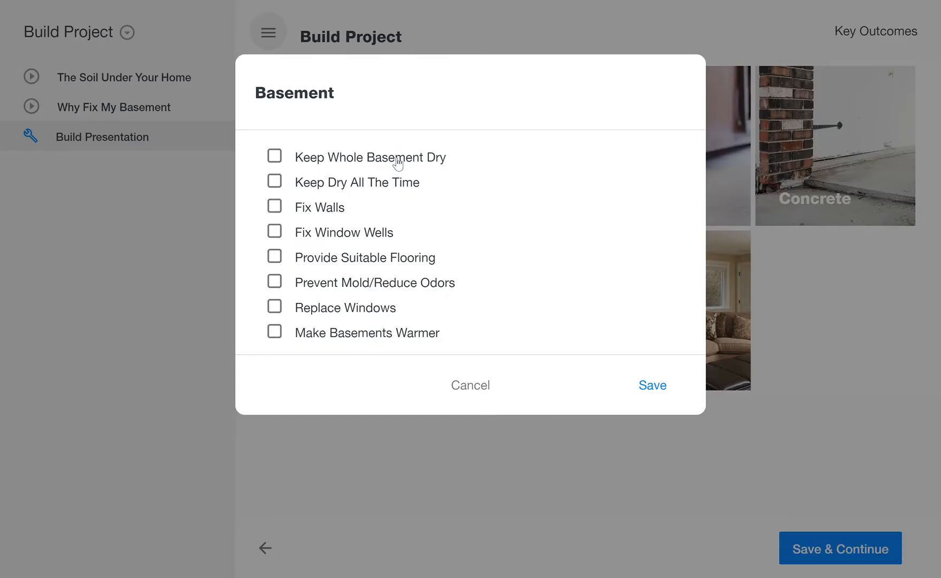
pyautogui.click(275, 158)
pyautogui.click(279, 183)
pyautogui.click(276, 208)
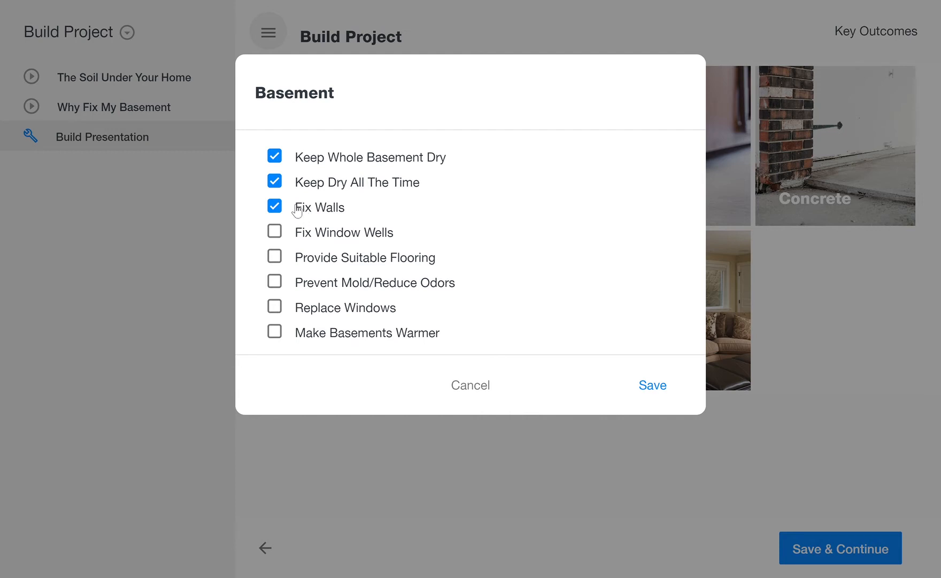
pyautogui.click(655, 389)
# Add Wall to the project with the GeoLock Wall Anchors solution and save it.
pyautogui.click(540, 203)
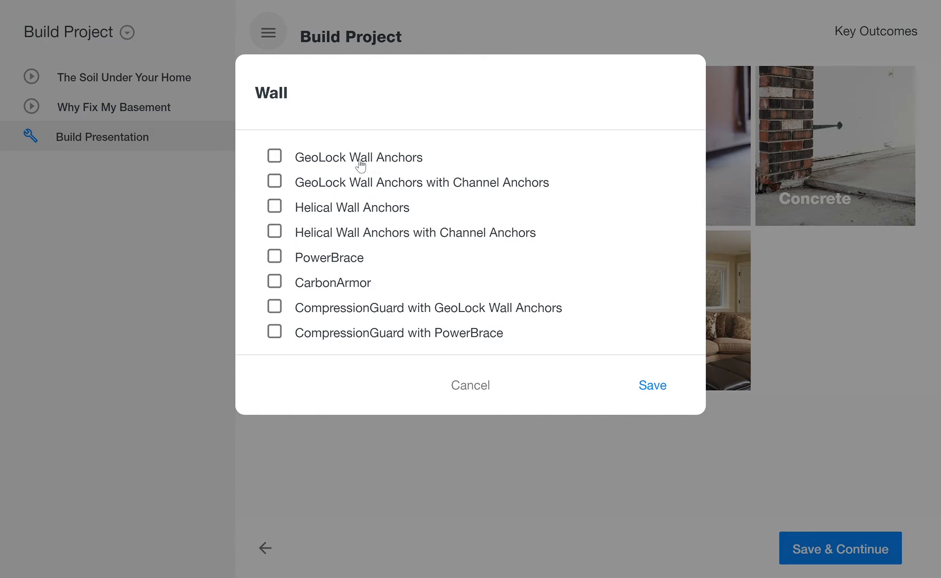
pyautogui.click(274, 156)
pyautogui.click(653, 386)
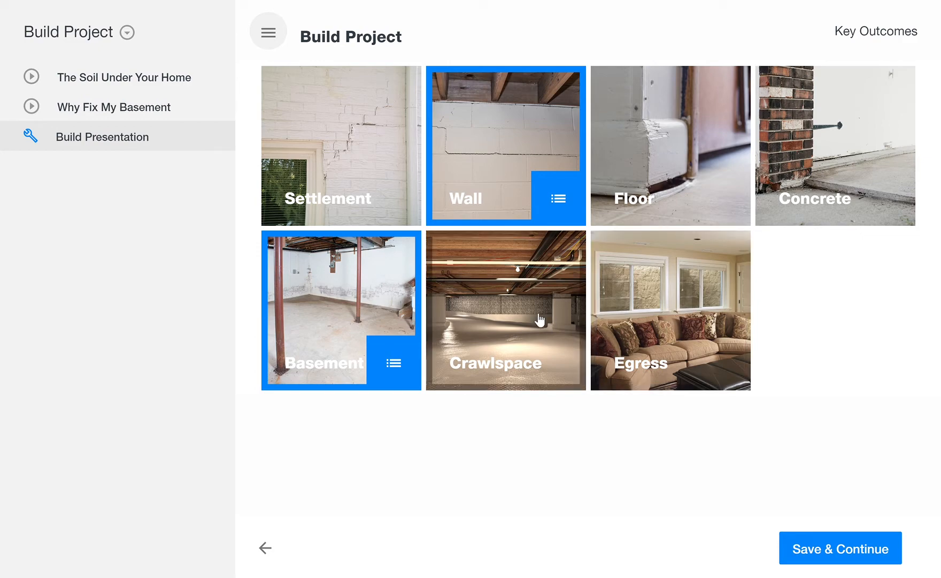
# Add Crawlspace with Fix Groundwater Seepage, Control Earths Moisture, Prevent Mold & Odors, Save Energy and Keep Dry All The Time, and save it.
pyautogui.click(533, 332)
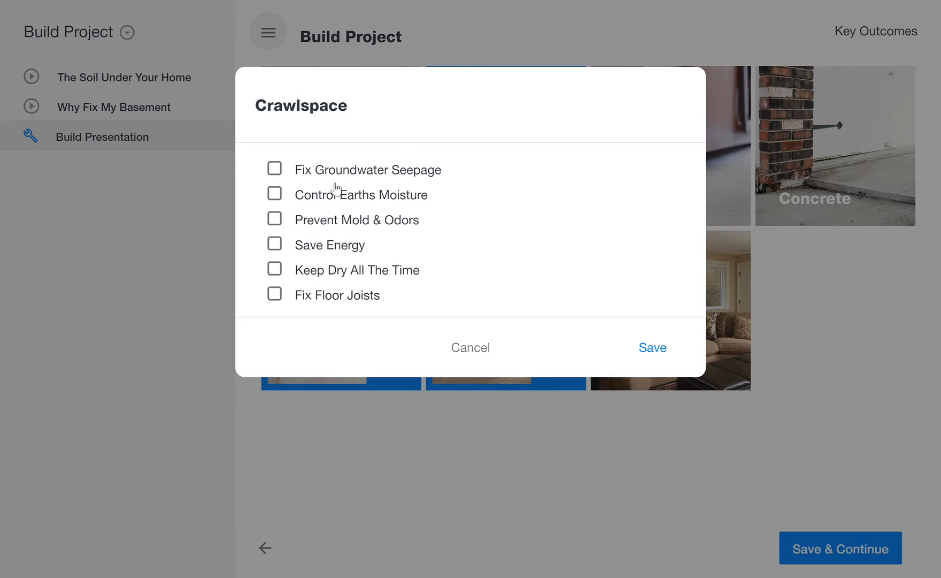
pyautogui.click(274, 170)
pyautogui.click(276, 197)
pyautogui.click(274, 220)
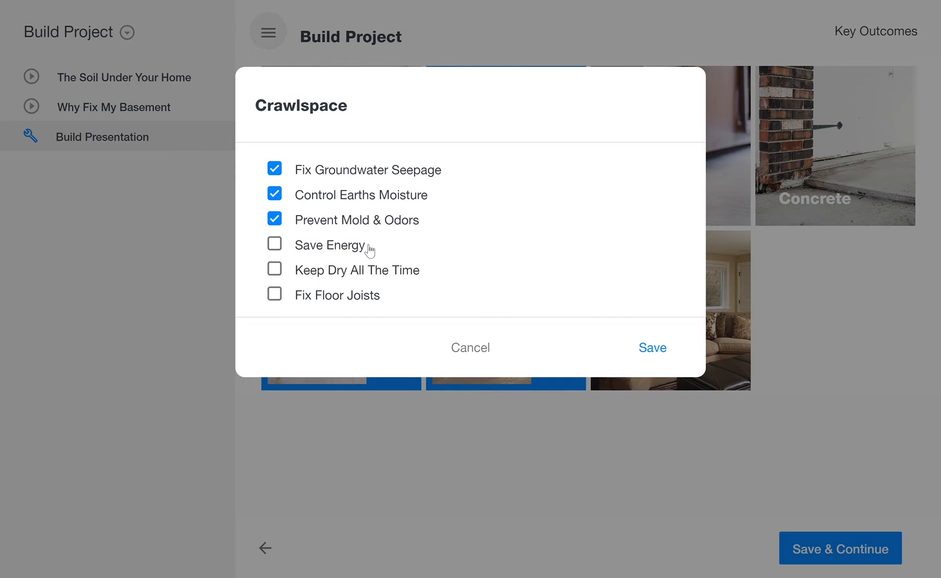
pyautogui.click(276, 246)
pyautogui.click(276, 245)
pyautogui.click(275, 220)
pyautogui.click(274, 221)
pyautogui.click(277, 244)
pyautogui.click(274, 269)
pyautogui.click(659, 348)
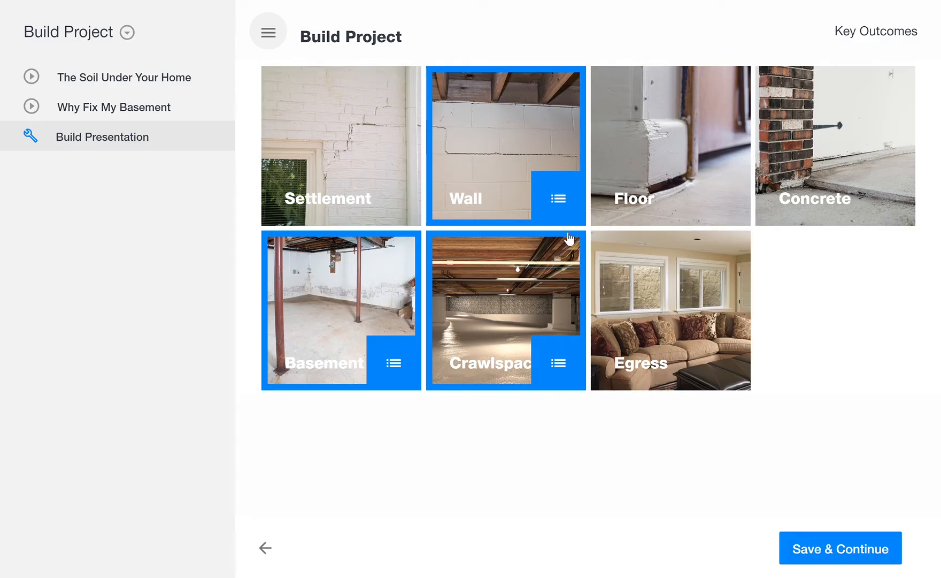
# Save the project build, continue to the presentation and collapse its Basement section.
pyautogui.click(859, 551)
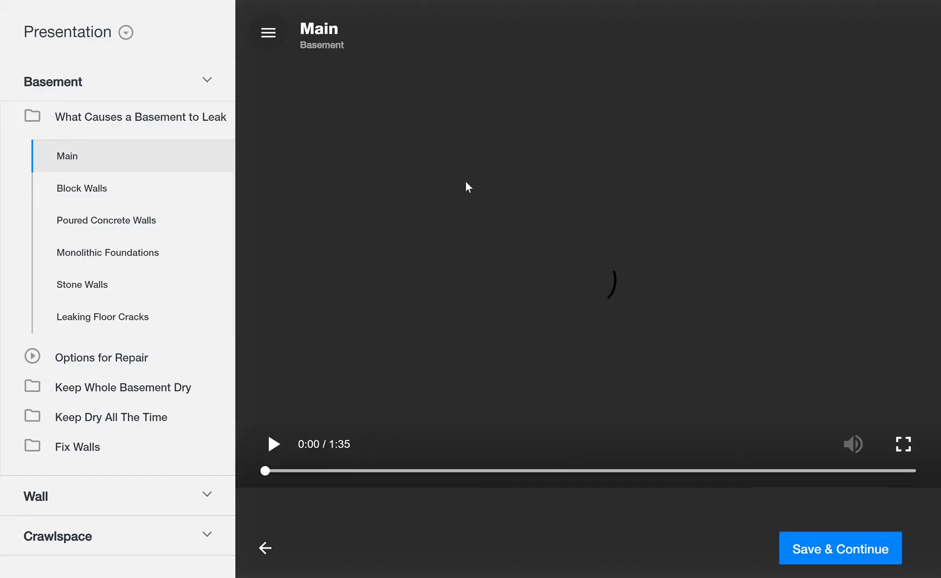
pyautogui.click(42, 120)
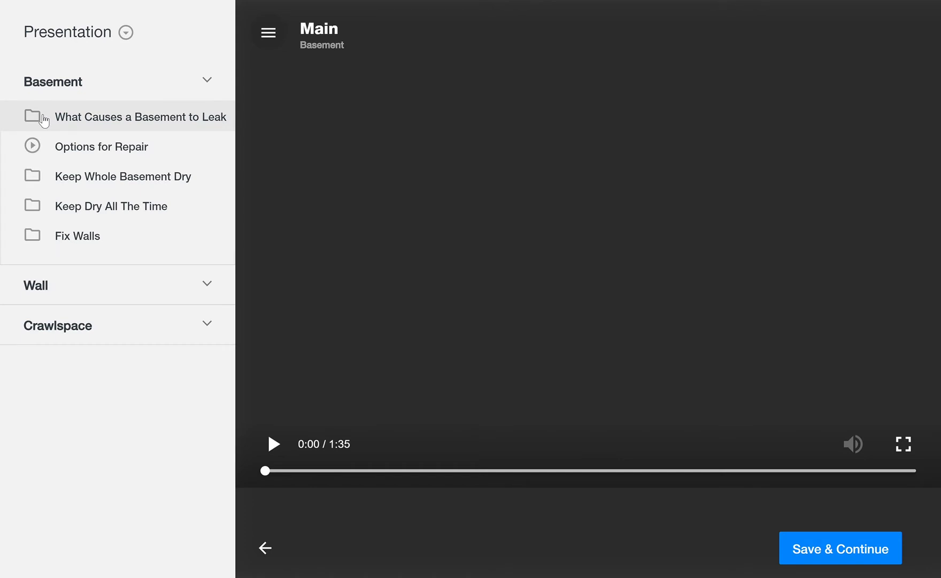
pyautogui.click(161, 91)
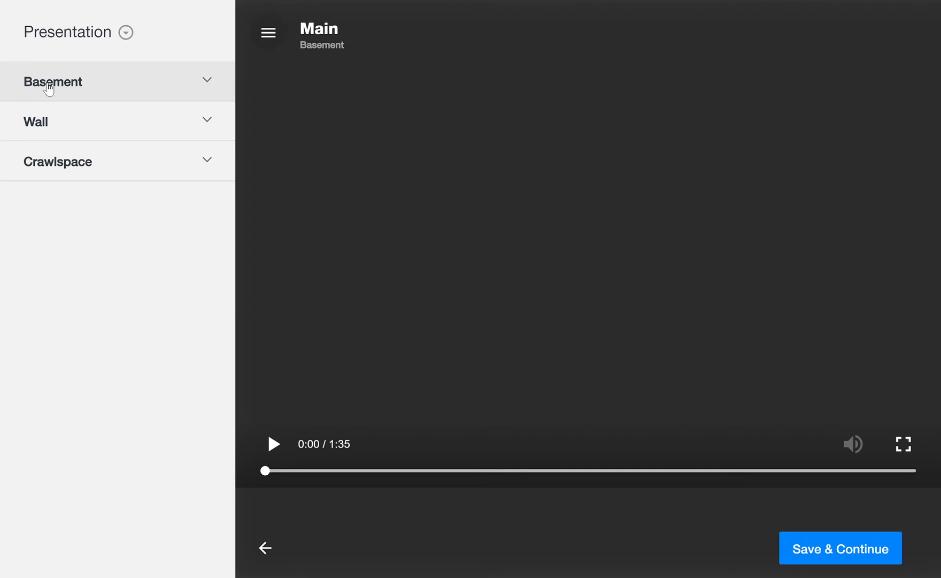
# Go to the Areas stage and play the first seconds of the Why Fix It? video, then pause it.
pyautogui.click(86, 36)
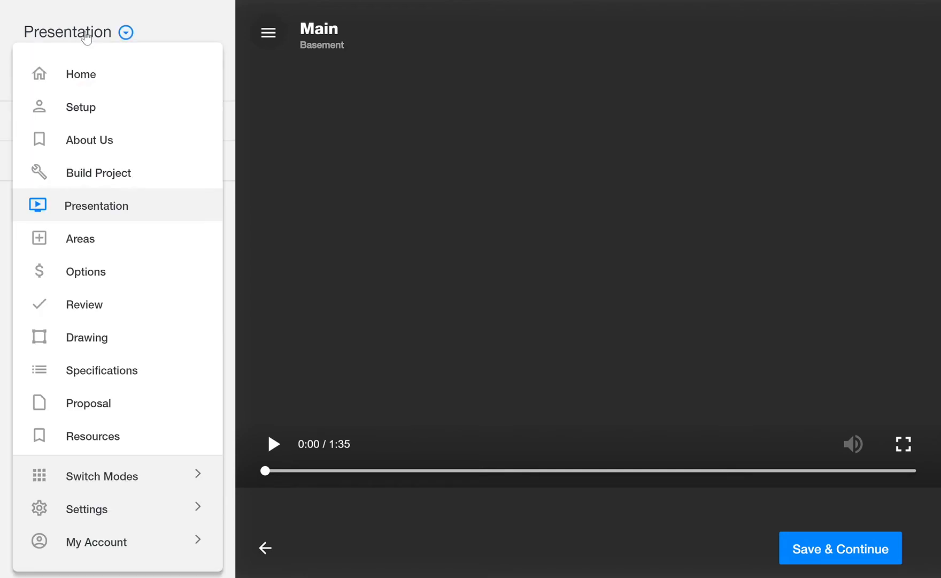
pyautogui.click(43, 241)
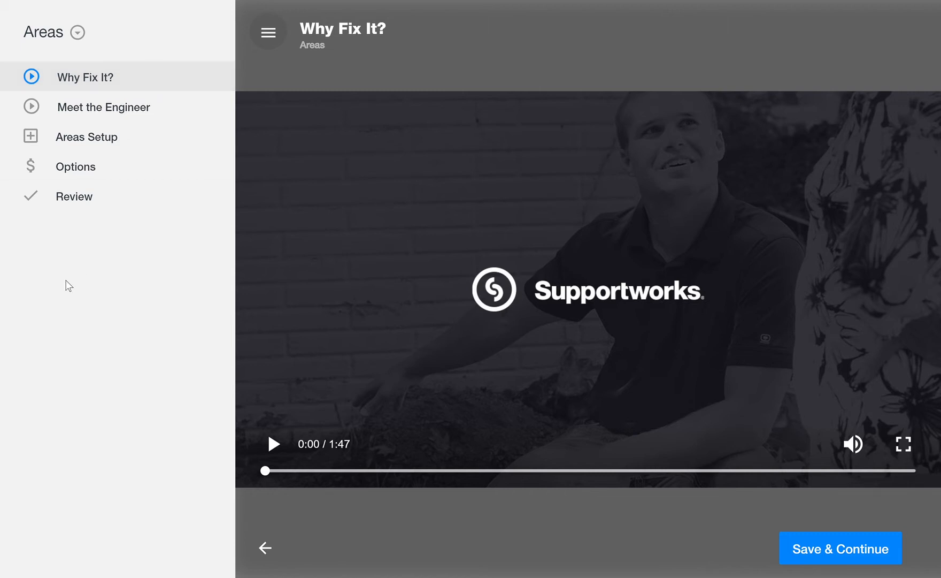
pyautogui.click(273, 444)
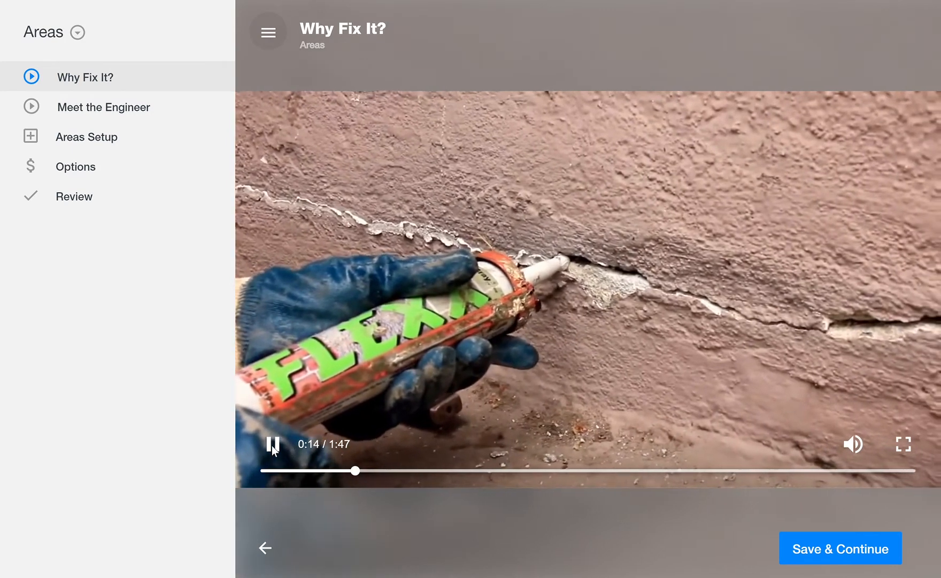
pyautogui.click(272, 445)
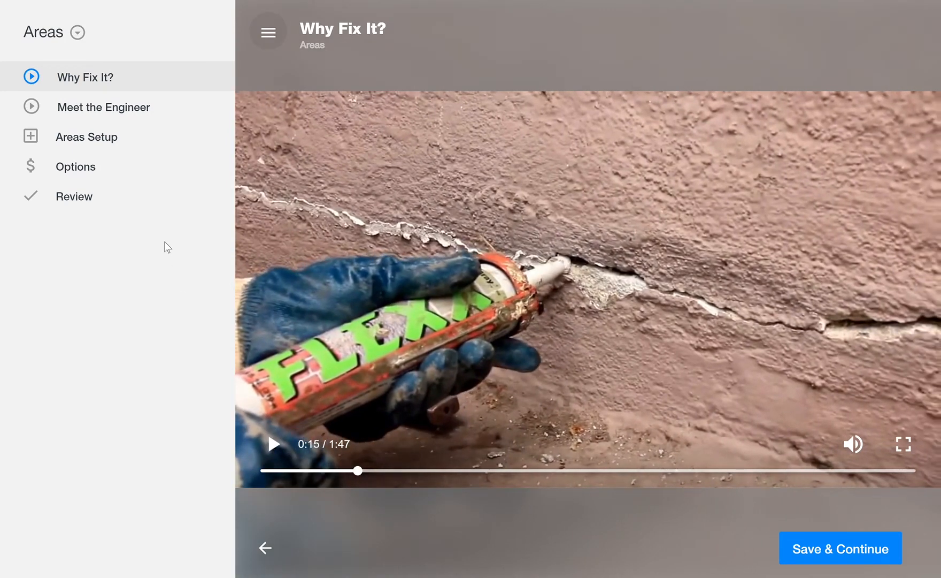
# Play the opening of the Meet the Engineer video and pause it.
pyautogui.click(98, 112)
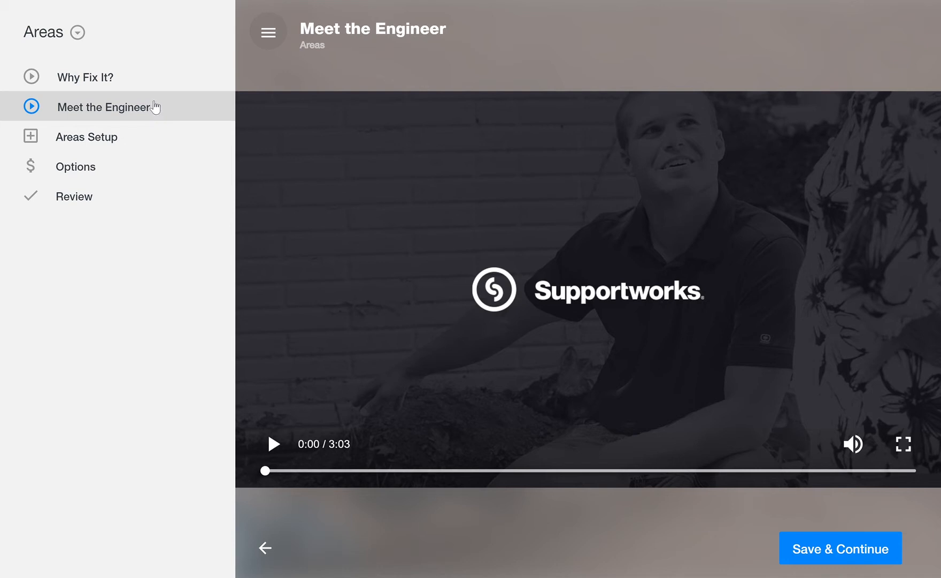
pyautogui.click(273, 446)
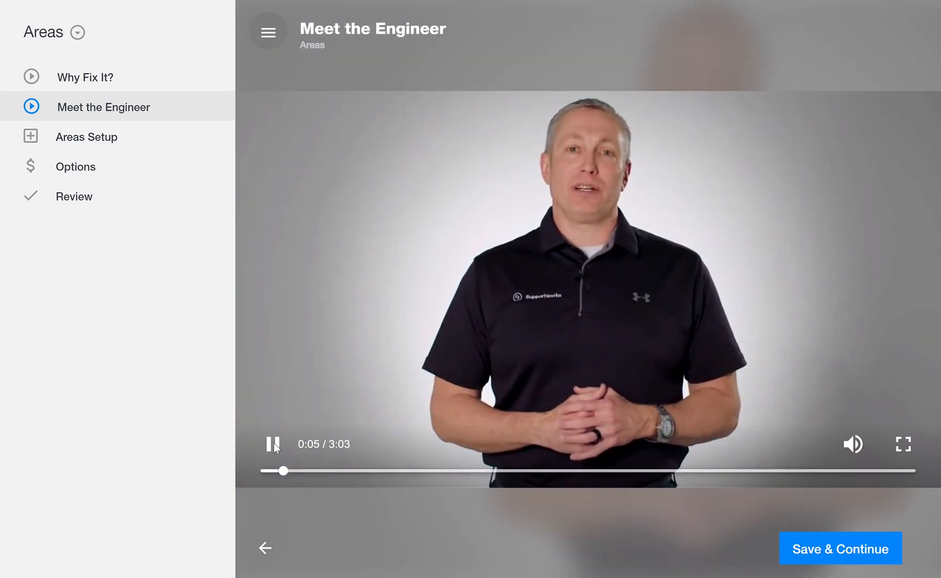
pyautogui.click(274, 443)
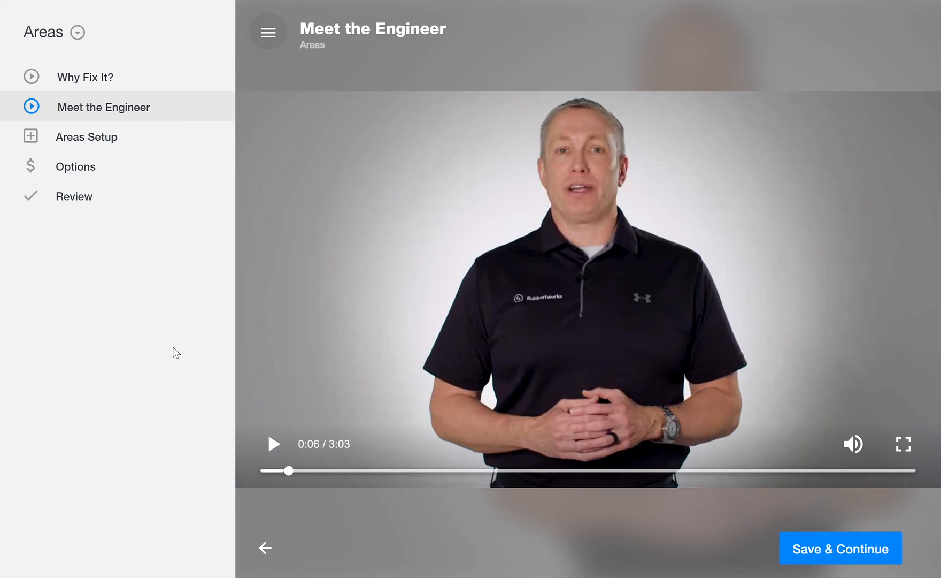
# In Areas Setup, create an area named North Wall (Laundry Room) with Basement as its repair type.
pyautogui.click(38, 143)
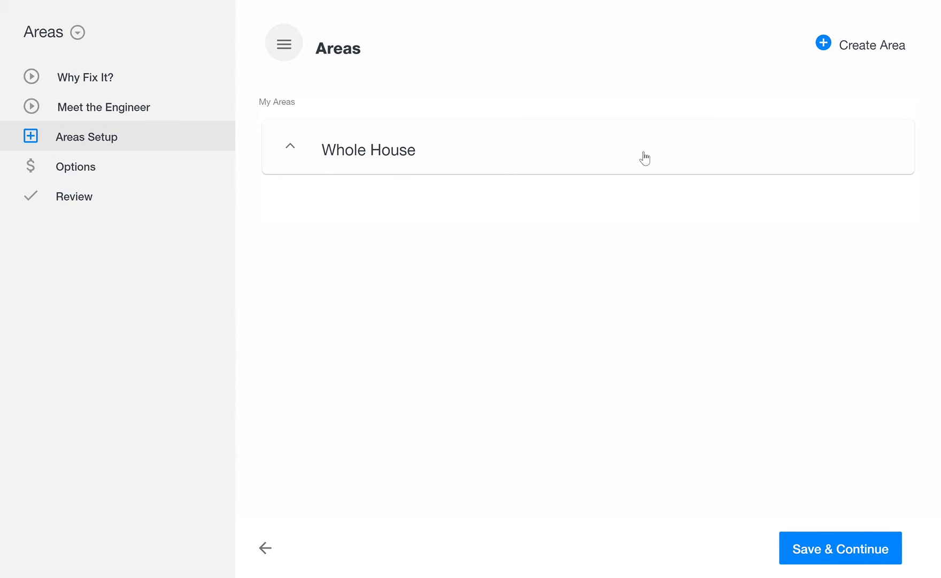
pyautogui.click(829, 46)
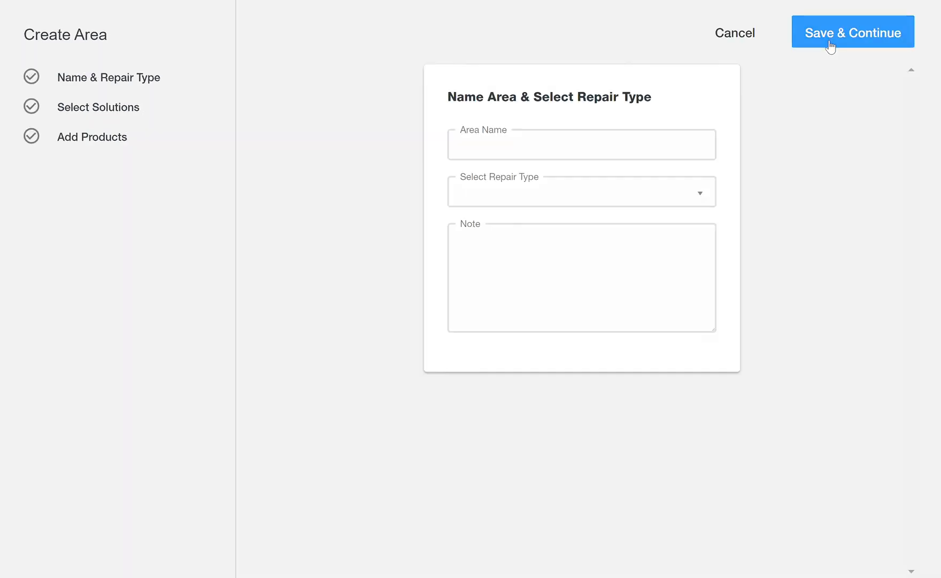
pyautogui.click(476, 152)
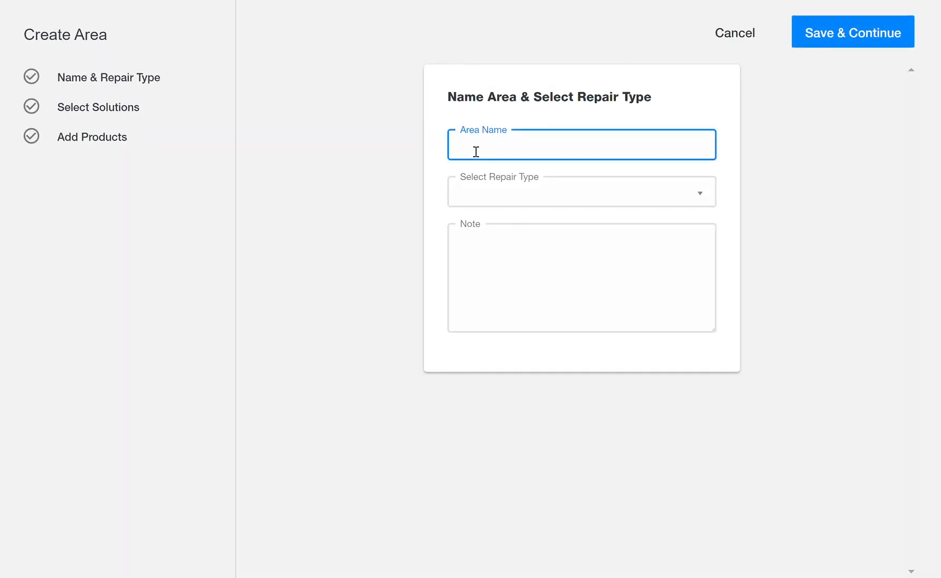
pyautogui.write('North Wall (Laundry Room')
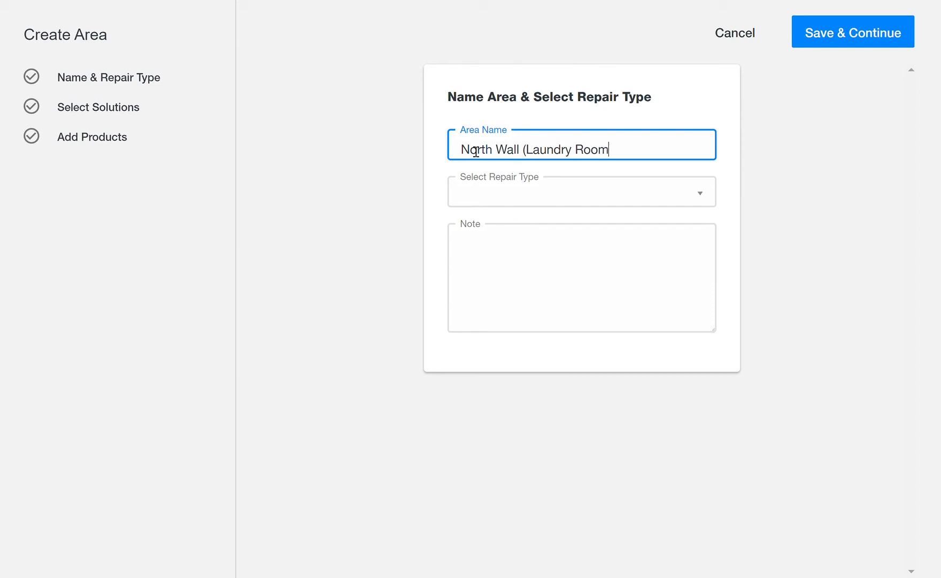
pyautogui.write(')')
pyautogui.click(702, 198)
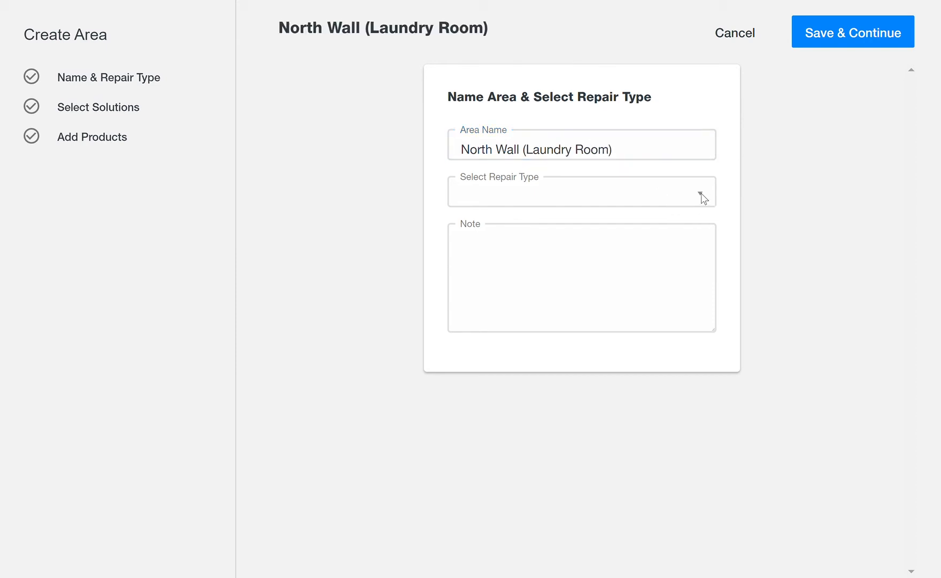
pyautogui.click(602, 227)
# Add the note "Enter through the front door, new carpeting and they should cover it with plastic." and save the area details.
pyautogui.click(606, 246)
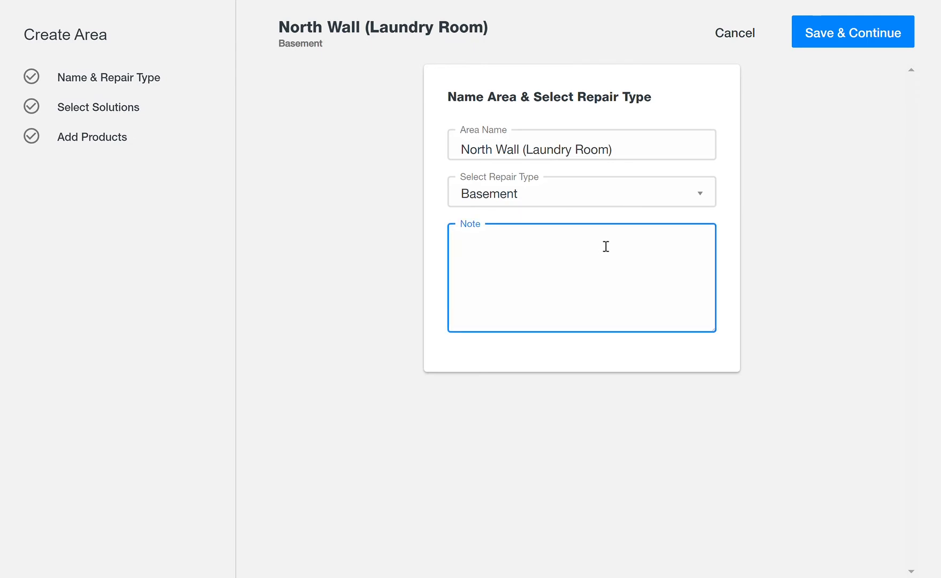
pyautogui.write('Enter through the frount')
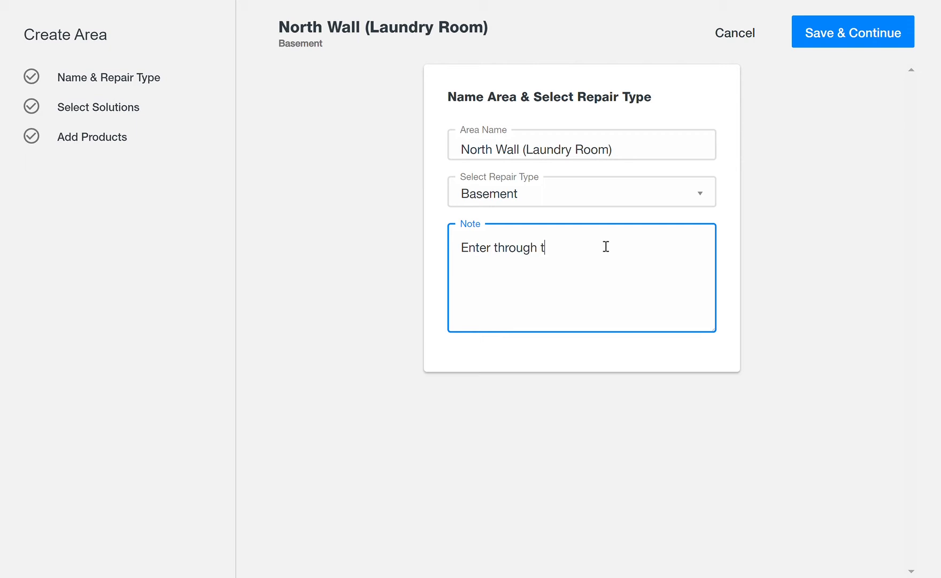
pyautogui.press('BackSpace')
pyautogui.press('BackSpace')
pyautogui.press('BackSpace')
pyautogui.write('ont door, new ar')
pyautogui.press('BackSpace')
pyautogui.press('BackSpace')
pyautogui.write('carpeting')
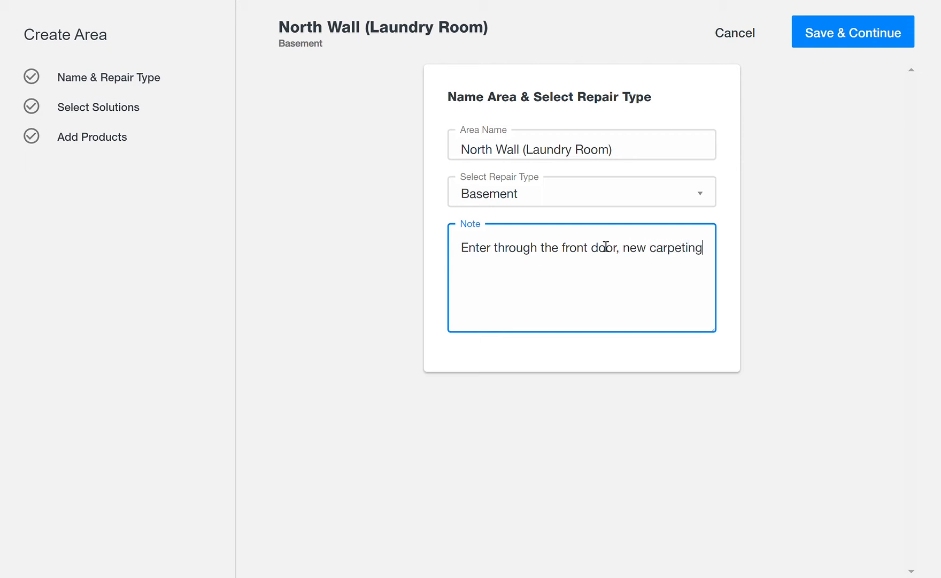
pyautogui.write(' and they shoul')
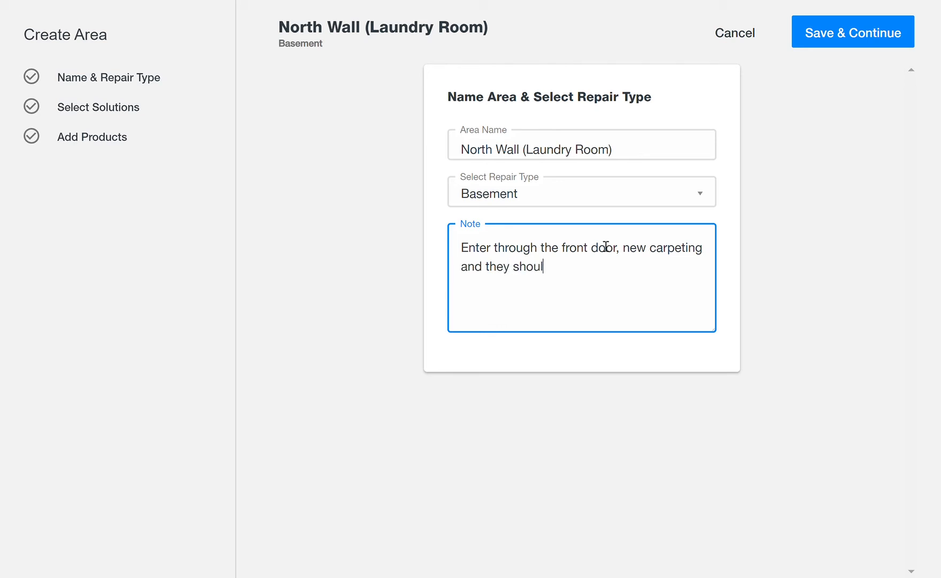
pyautogui.write('d cover it wit')
pyautogui.press('BackSpace')
pyautogui.press('BackSpace')
pyautogui.write('th plastic.')
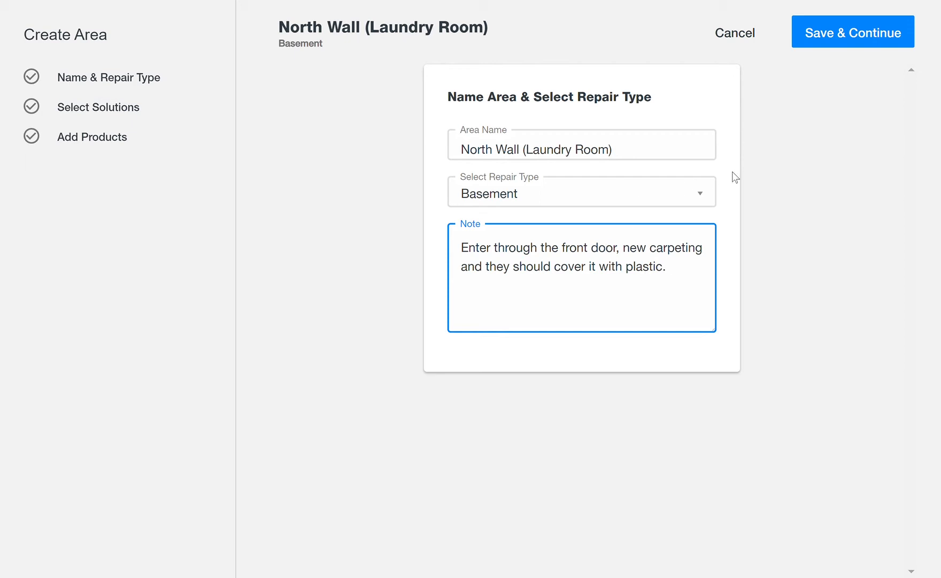
pyautogui.click(876, 38)
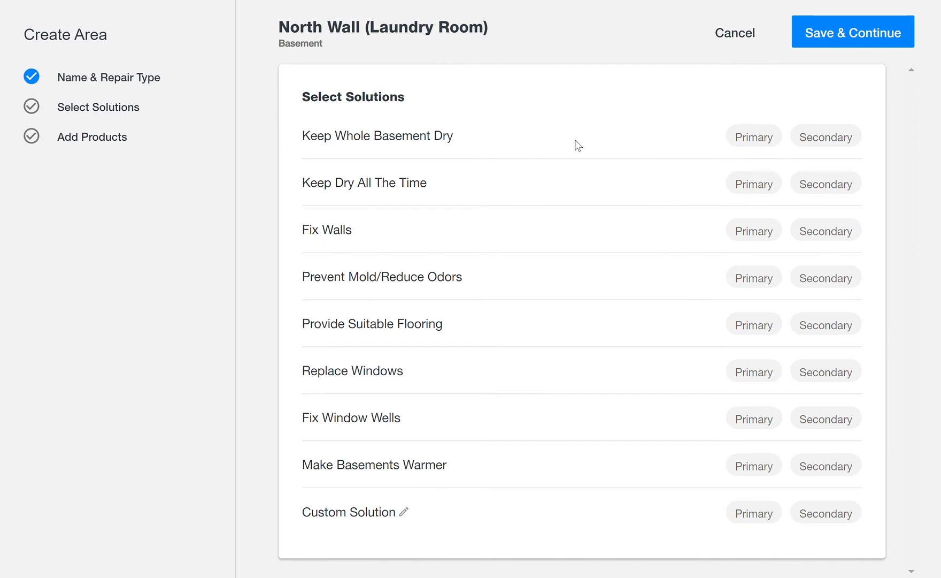
# Mark Keep Whole Basement Dry and Keep Dry All The Time as primary and Fix Walls as secondary, and save the solutions.
pyautogui.click(760, 139)
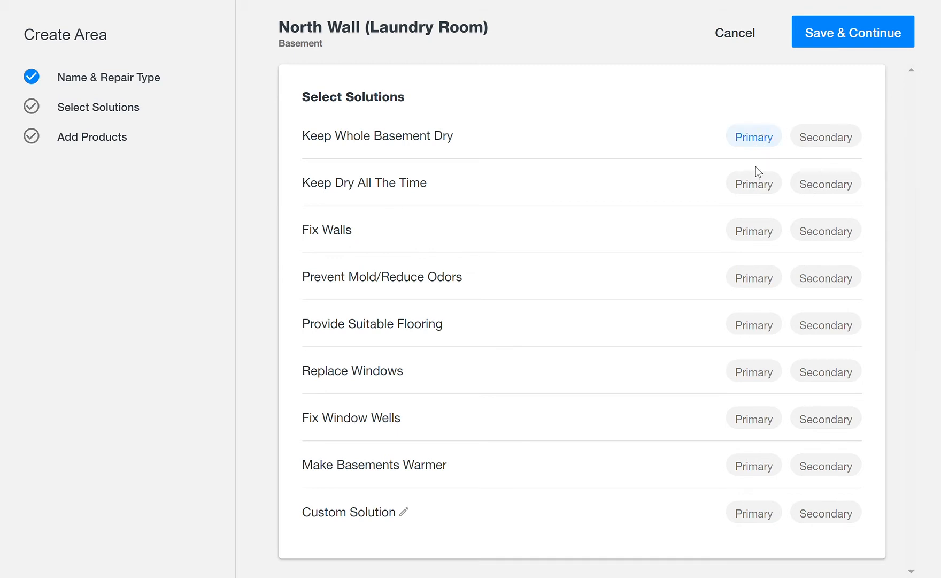
pyautogui.click(764, 186)
pyautogui.click(828, 231)
pyautogui.click(844, 43)
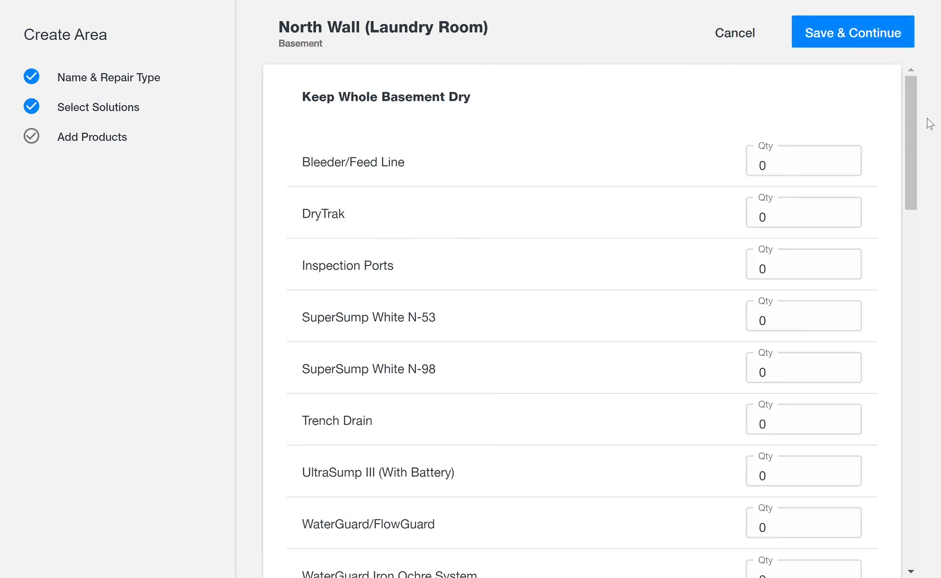
# Set the WaterGuard/FlowGuard quantity to 35 under Keep Whole Basement Dry.
pyautogui.moveTo(909, 135); pyautogui.dragTo(905, 205)
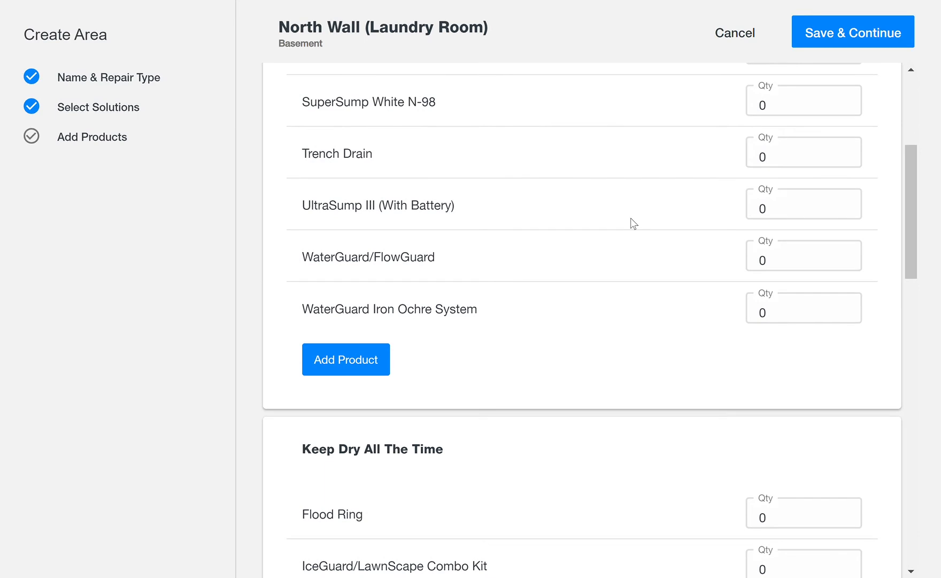
pyautogui.click(777, 264)
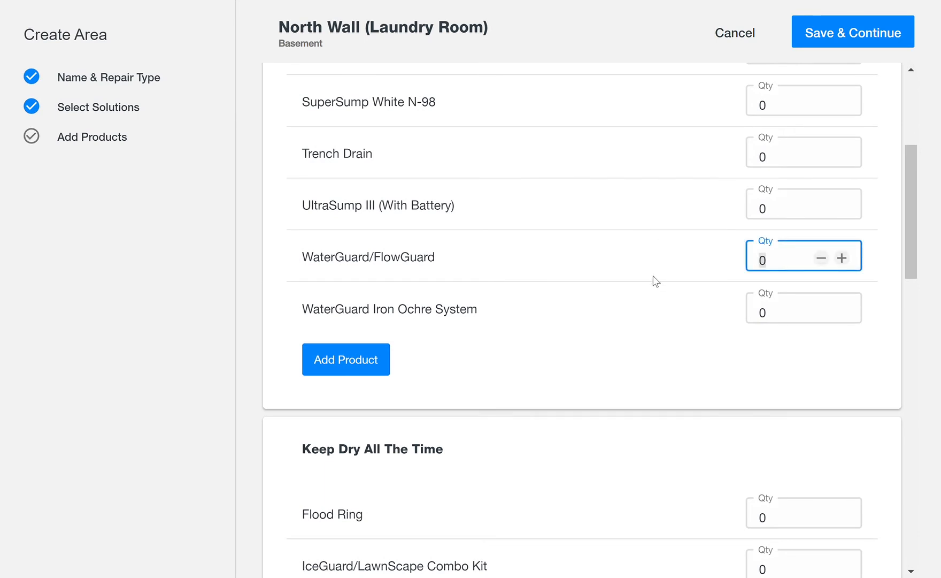
pyautogui.write('35')
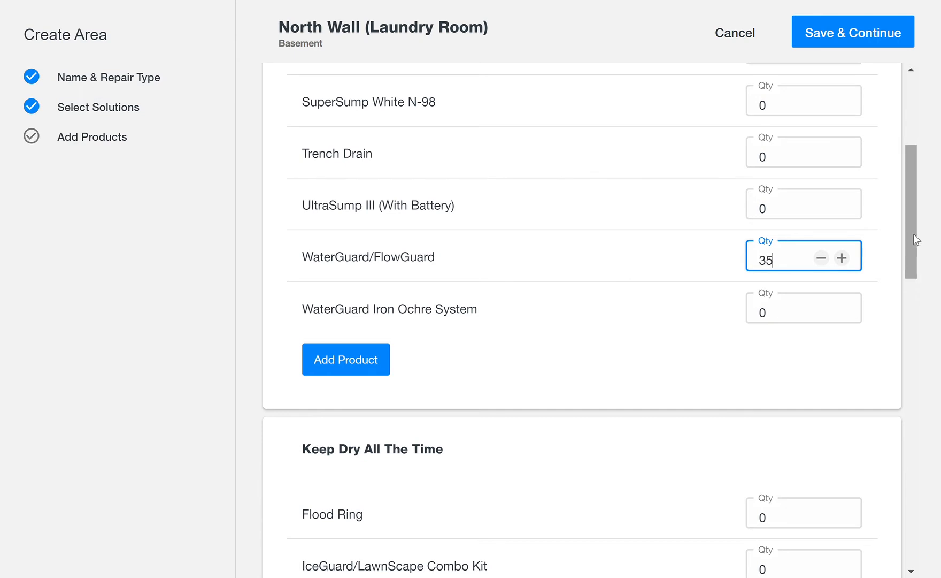
# Under Keep Whole Basement Dry, set the Bleeder/Feed Line quantity to 25 and the Inspection Ports quantity to 6.
pyautogui.moveTo(914, 231); pyautogui.dragTo(925, 164)
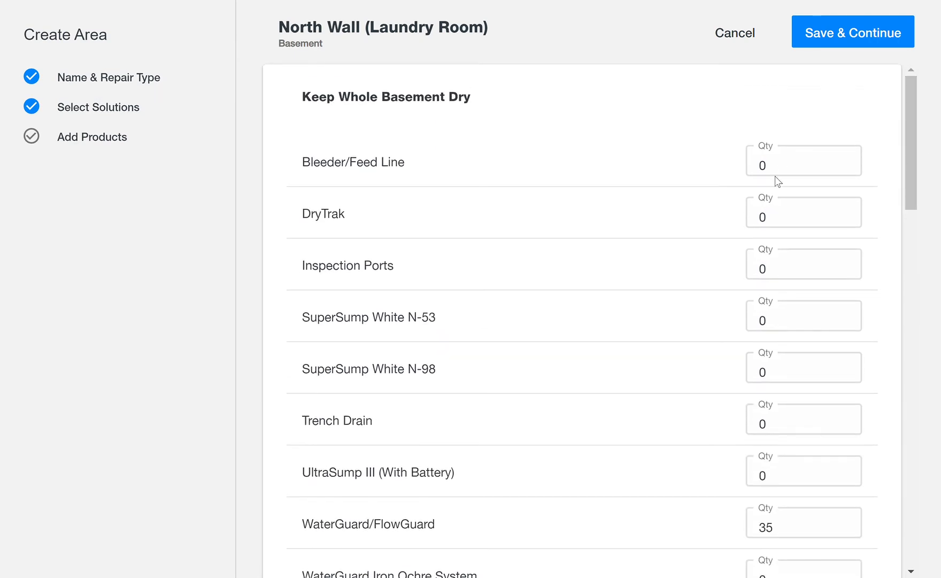
pyautogui.click(771, 167)
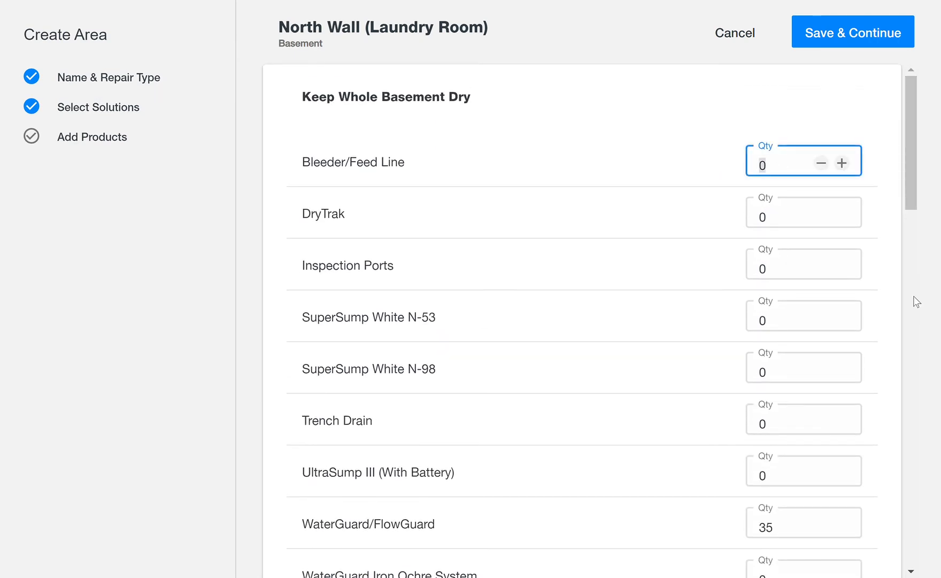
pyautogui.write('25')
pyautogui.click(791, 269)
pyautogui.write('5')
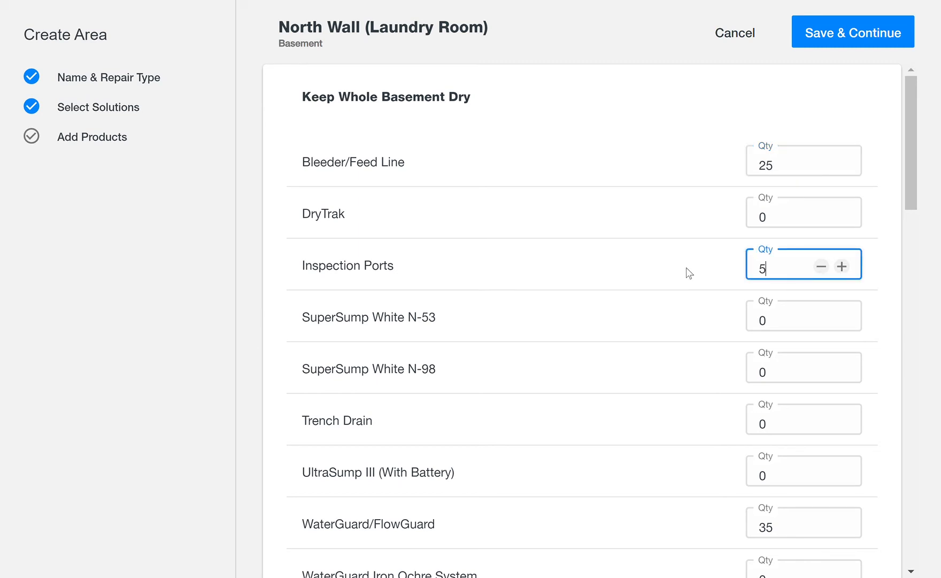
pyautogui.press('BackSpace')
pyautogui.write('6')
# Under Keep Dry All The Time, set the TripleSafe quantity to 1 and the IceGuard/LawnScape Combo Kit quantity to 2.
pyautogui.moveTo(913, 173); pyautogui.dragTo(893, 368)
pyautogui.click(781, 348)
pyautogui.write('1')
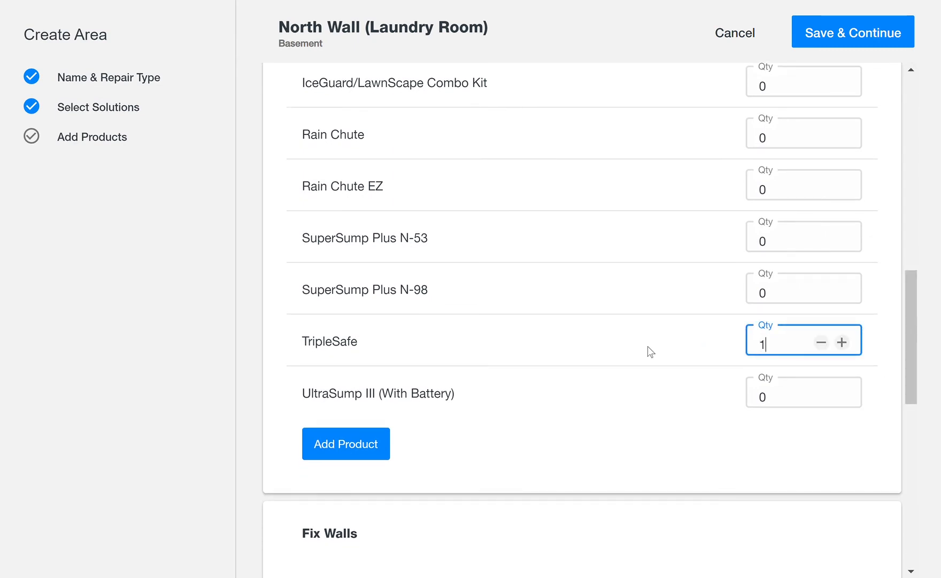
pyautogui.moveTo(911, 315); pyautogui.dragTo(920, 263)
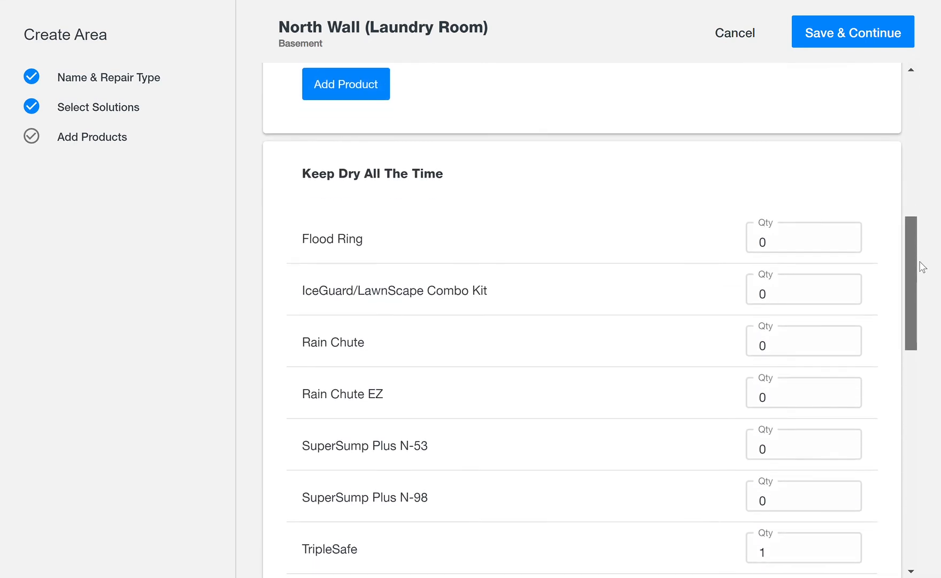
pyautogui.click(765, 294)
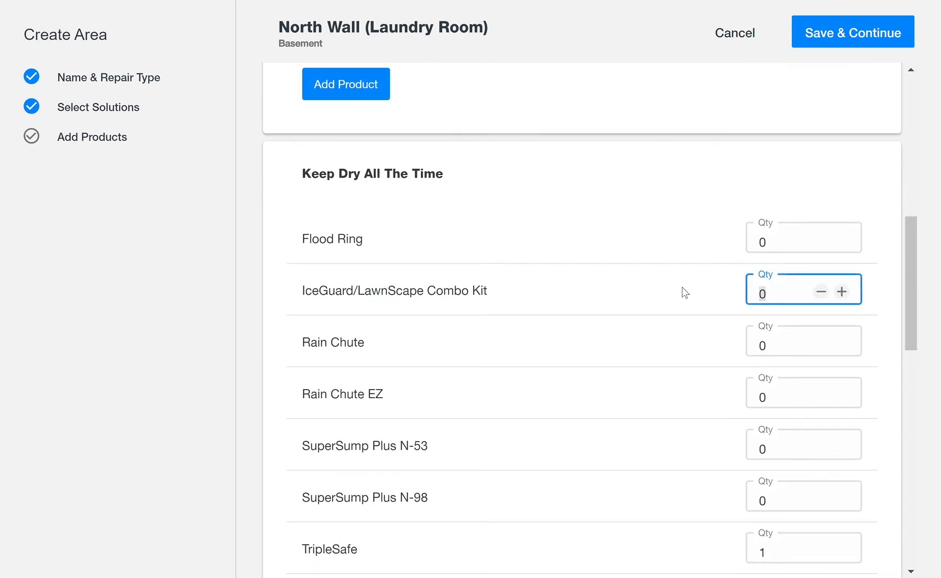
pyautogui.write('2')
# Add the Additional Buried Discharge/Buried Downspoouts product to Keep Dry All The Time with a quantity of 30.
pyautogui.moveTo(907, 270); pyautogui.dragTo(894, 378)
pyautogui.scroll(1, 893, 378)
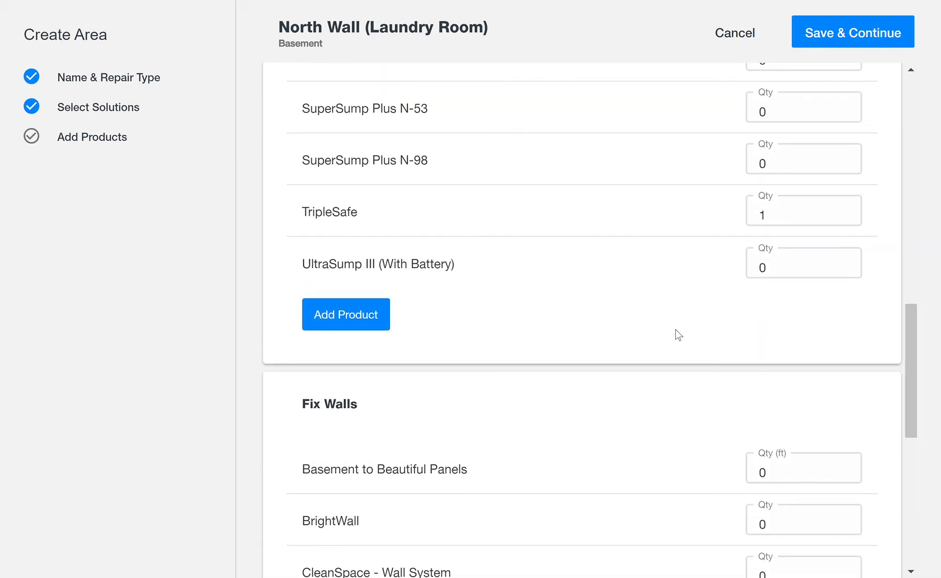
pyautogui.click(367, 318)
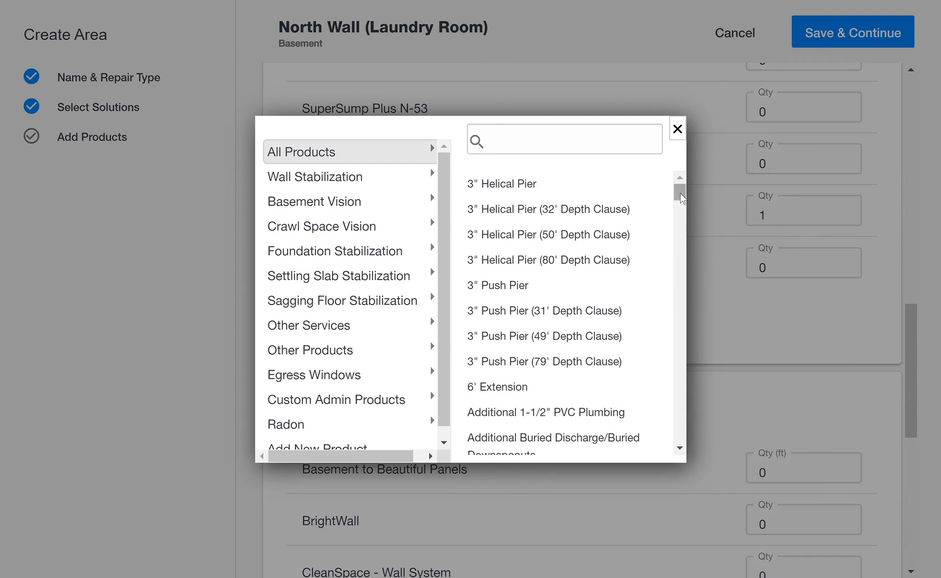
pyautogui.scroll(-4, 681, 192)
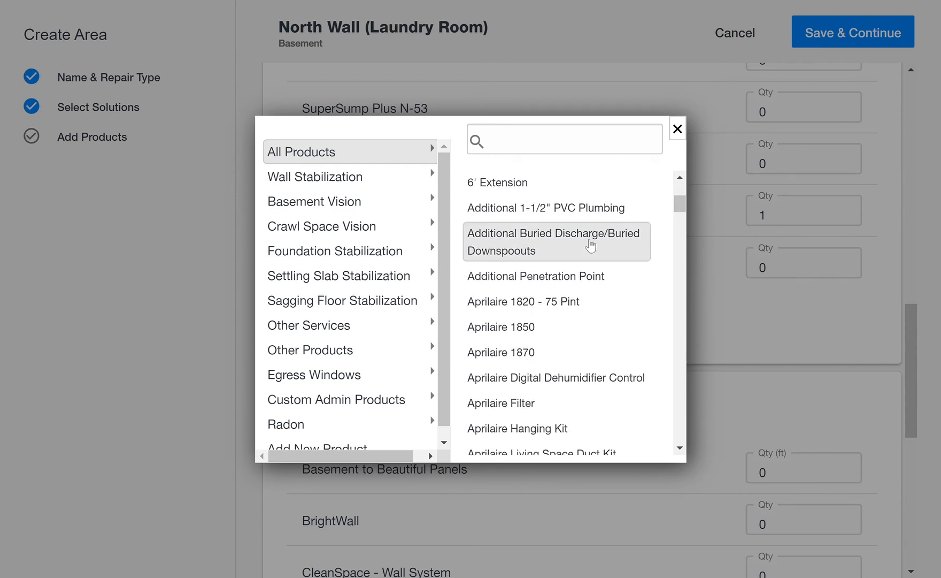
pyautogui.click(579, 245)
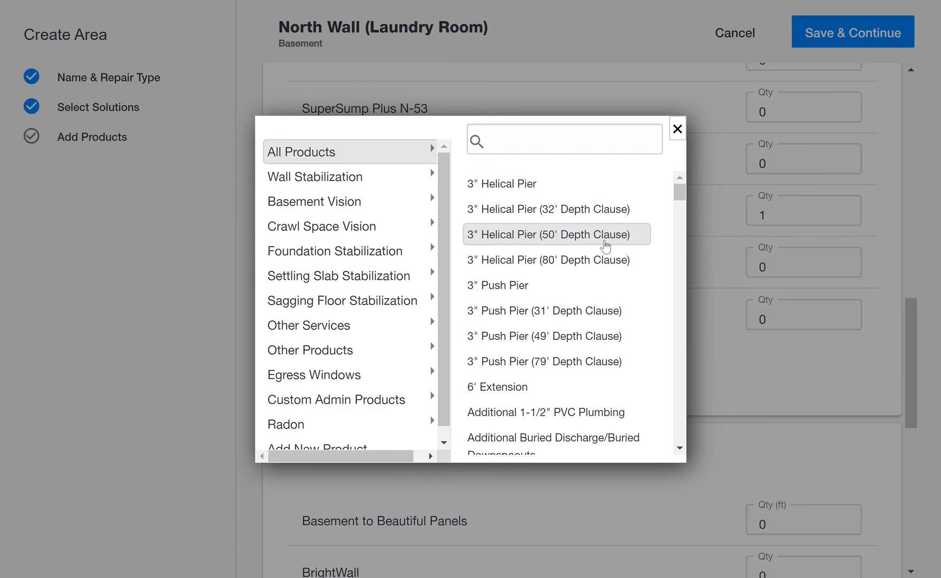
pyautogui.click(677, 129)
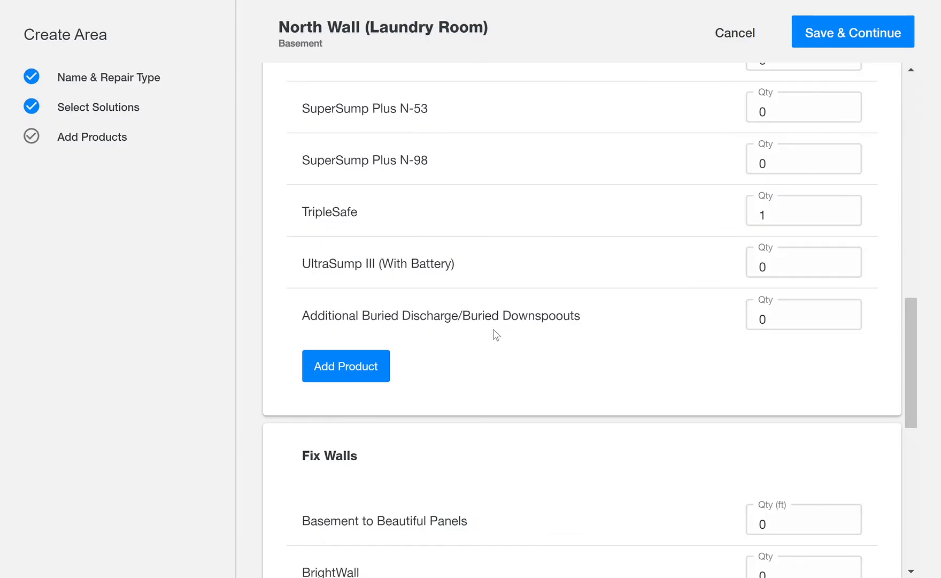
pyautogui.click(799, 321)
pyautogui.write('30')
# Set the Zen Wall Panel quantity to 50 under Fix Walls and save the area's products.
pyautogui.moveTo(910, 371); pyautogui.dragTo(899, 511)
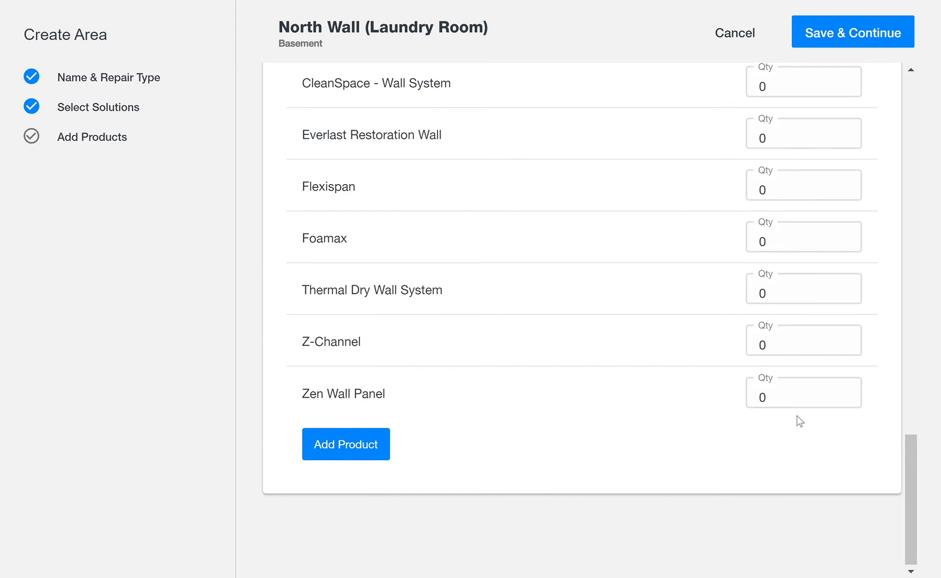
pyautogui.click(801, 400)
pyautogui.write('590')
pyautogui.press('BackSpace')
pyautogui.press('BackSpace')
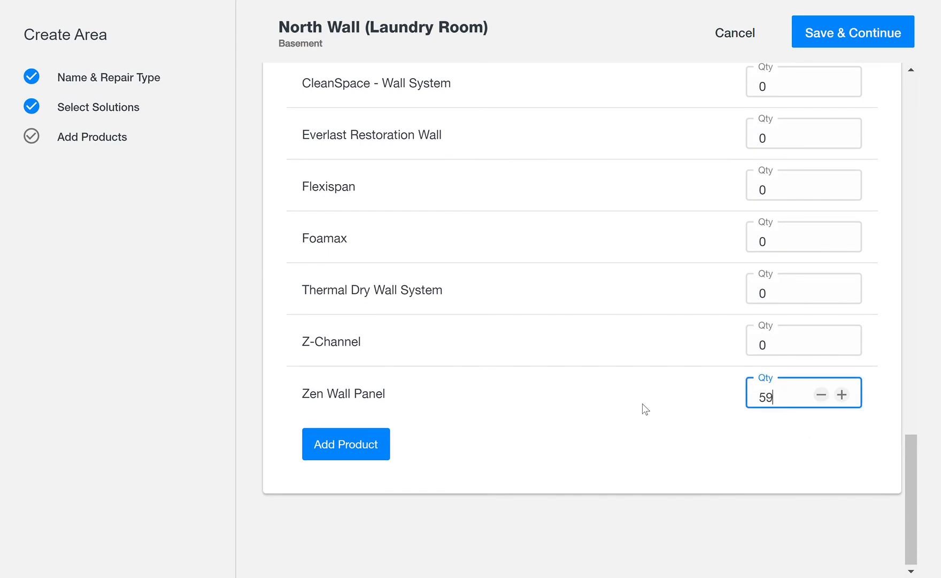
pyautogui.write('0')
pyautogui.moveTo(910, 502); pyautogui.dragTo(940, 187)
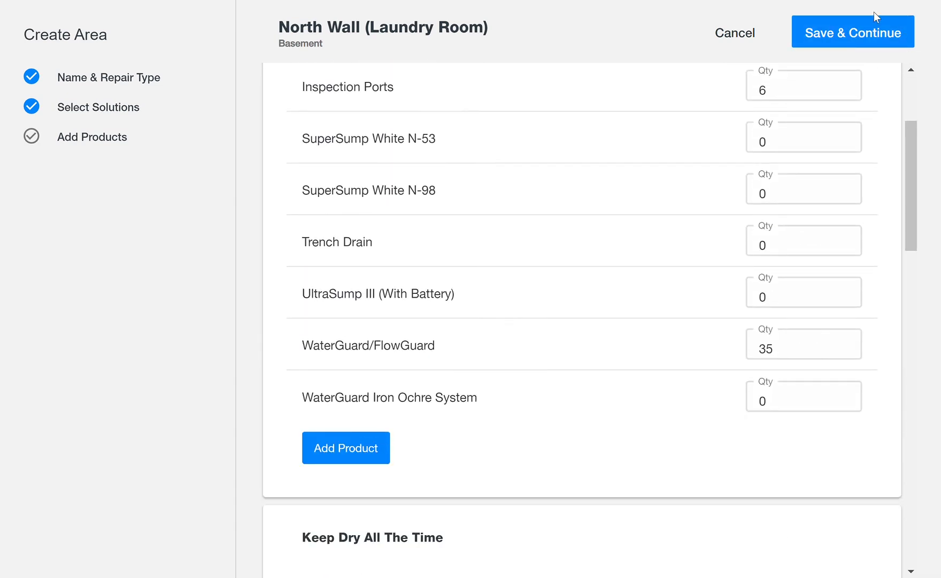
pyautogui.click(873, 35)
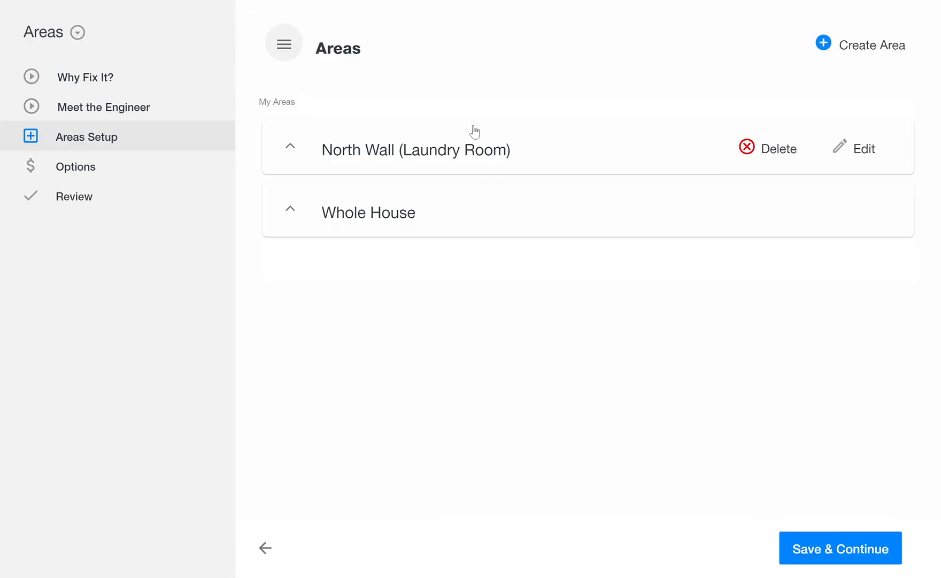
# Create another area named West Wall (Laundry Area) with Wall as its repair type.
pyautogui.click(825, 45)
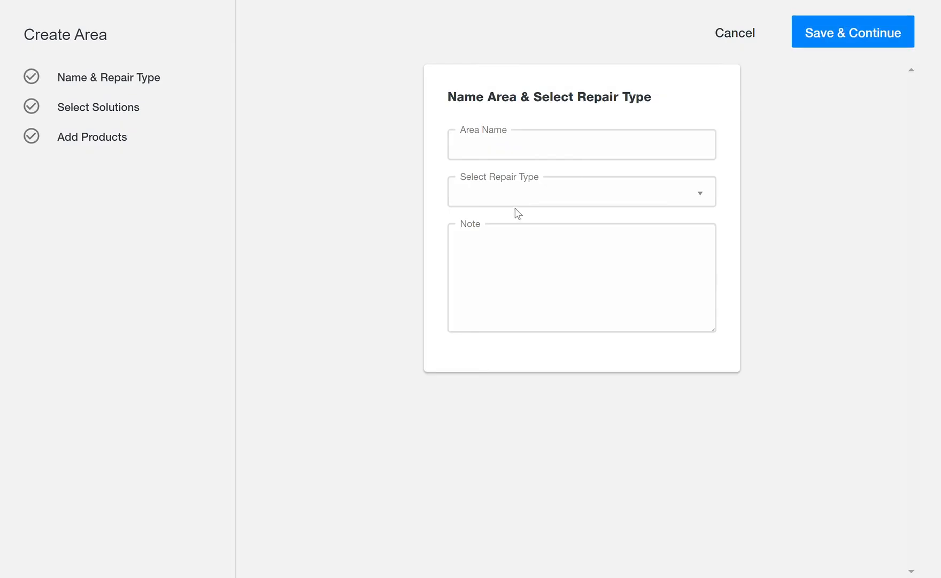
pyautogui.click(504, 151)
pyautogui.write('West Wall (Laundry Area')
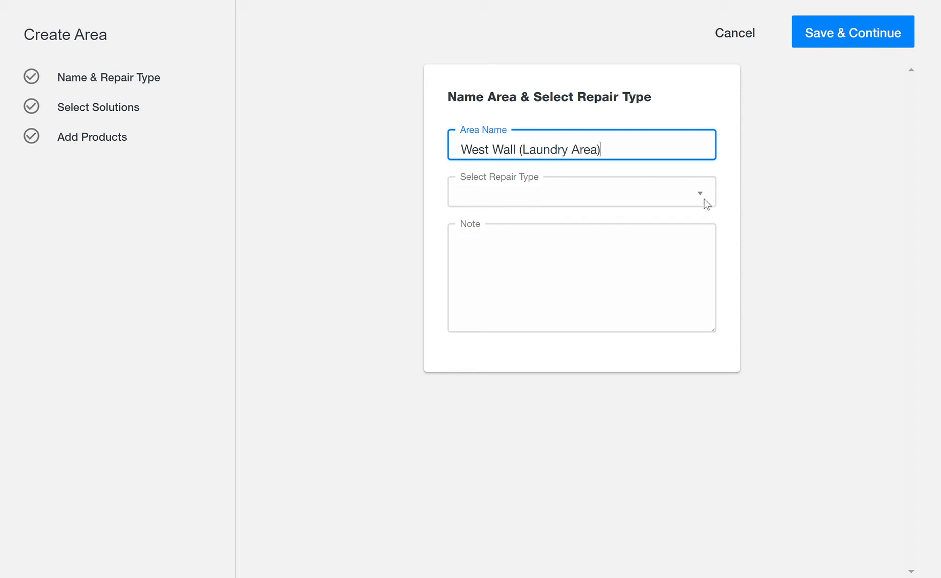
pyautogui.click(701, 194)
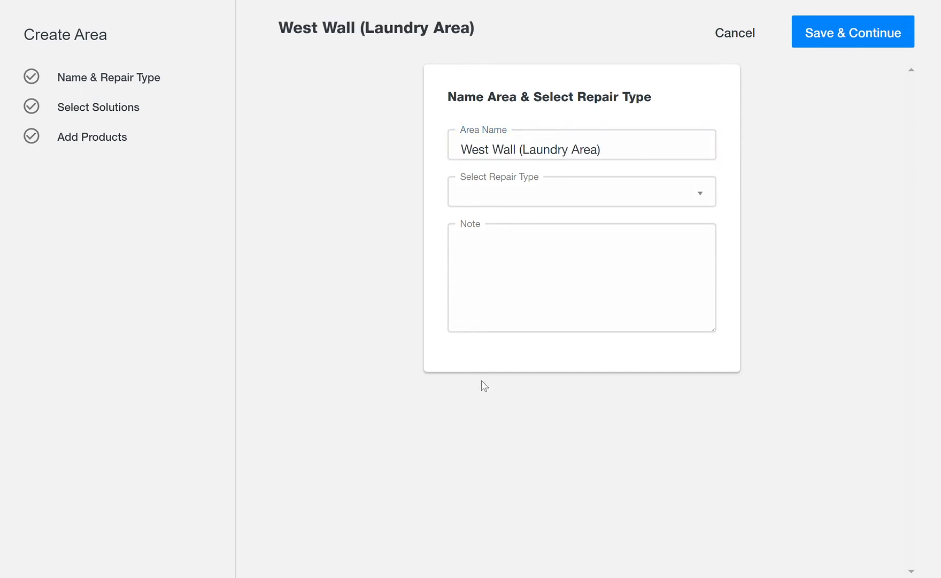
pyautogui.click(516, 382)
# Add the note "Enclosed yard, w 40" gate, bring Dingo; projection of deck is 16'" and save the area details.
pyautogui.click(578, 288)
pyautogui.write('E')
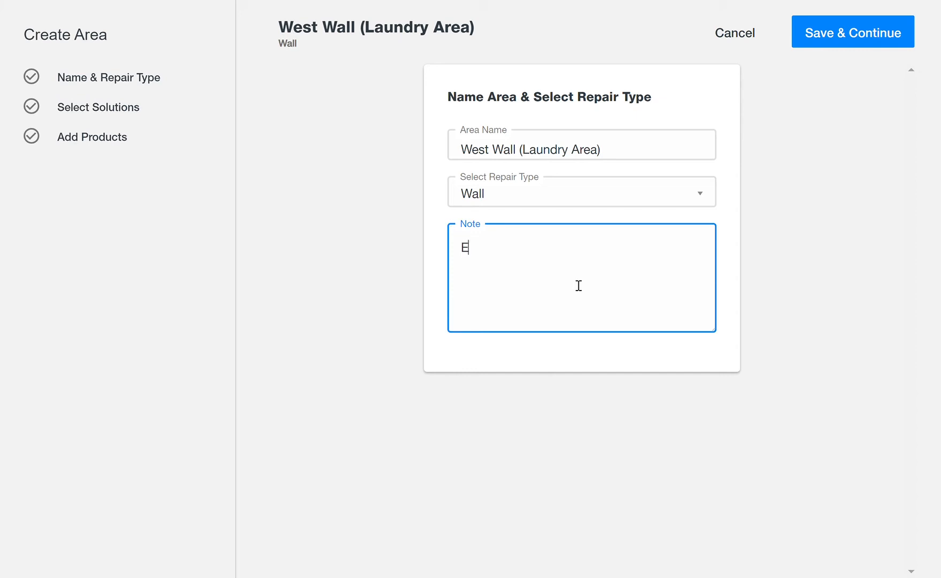
pyautogui.write('nclosed yard, w ')
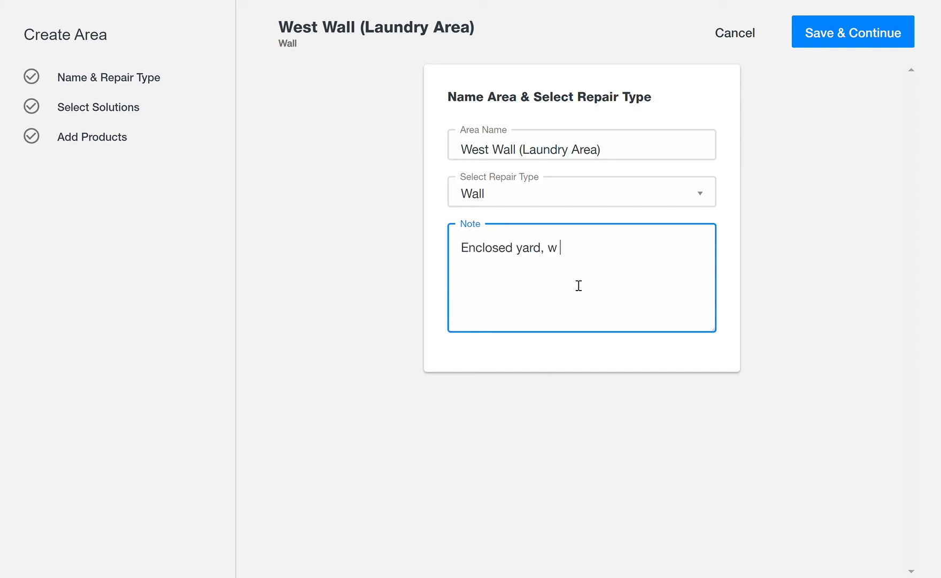
pyautogui.write('40" gate, bring ')
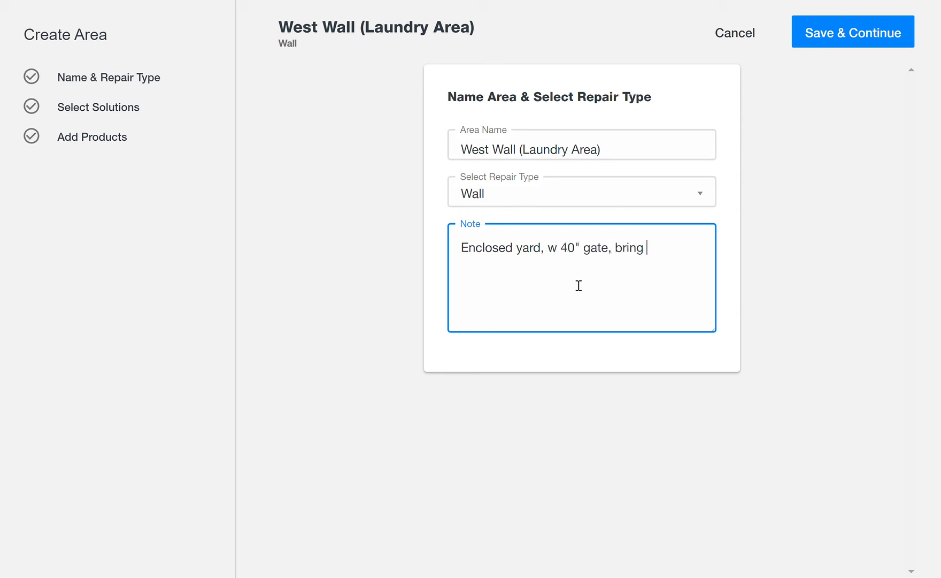
pyautogui.write('Dingo')
pyautogui.write('; porje')
pyautogui.press('BackSpace')
pyautogui.press('BackSpace')
pyautogui.press('BackSpace')
pyautogui.press('BackSpace')
pyautogui.write('rojection of deck is 16')
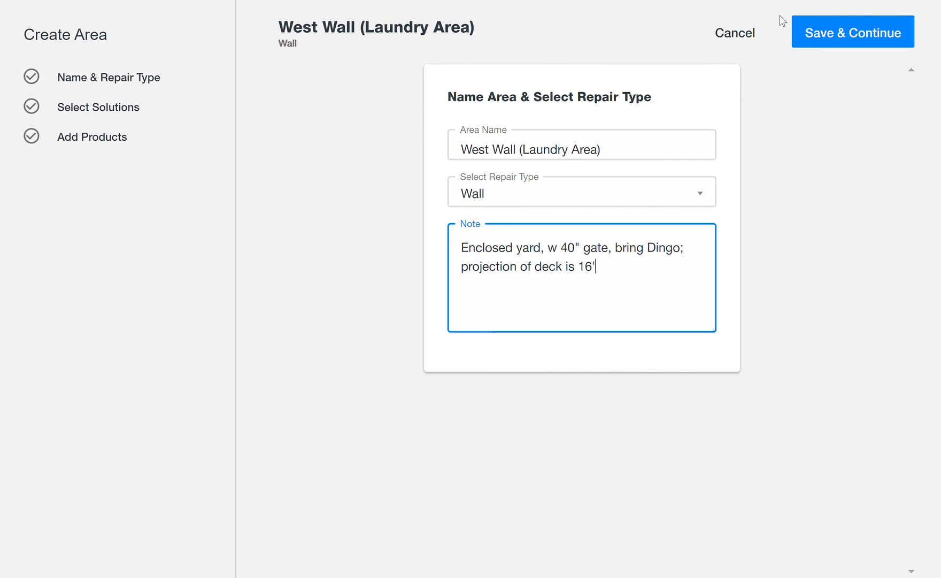
pyautogui.click(866, 38)
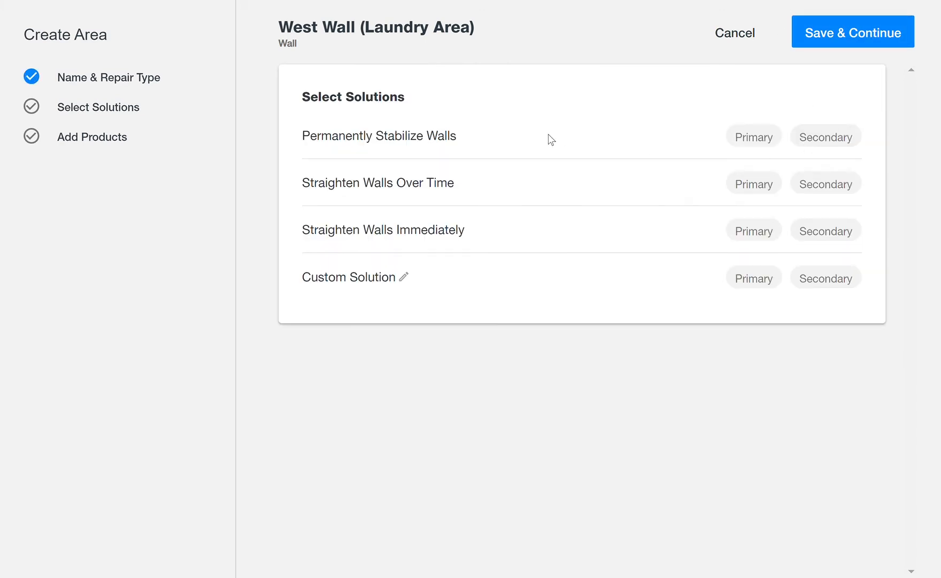
# Mark Permanently Stabilize Walls as the primary solution for the West Wall and save the solutions.
pyautogui.click(765, 141)
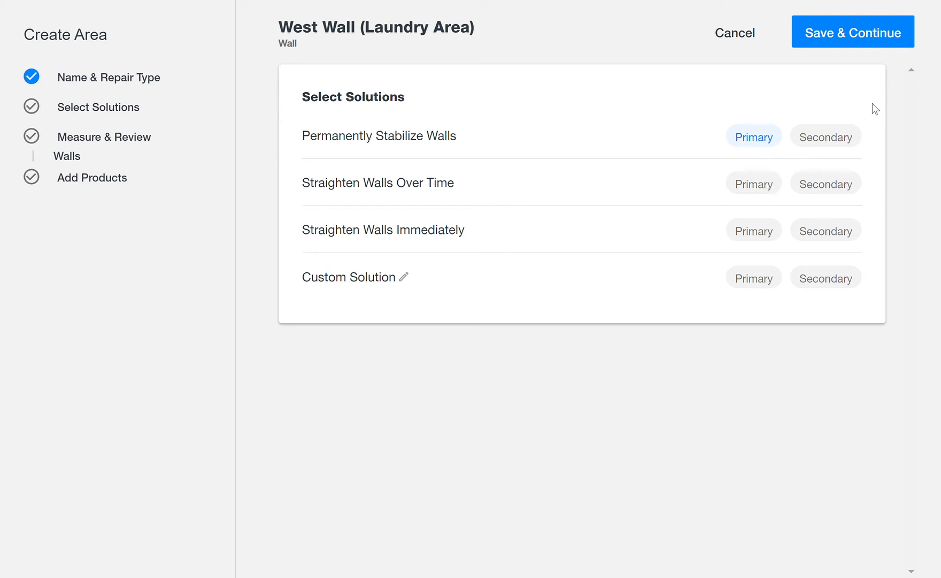
pyautogui.click(856, 38)
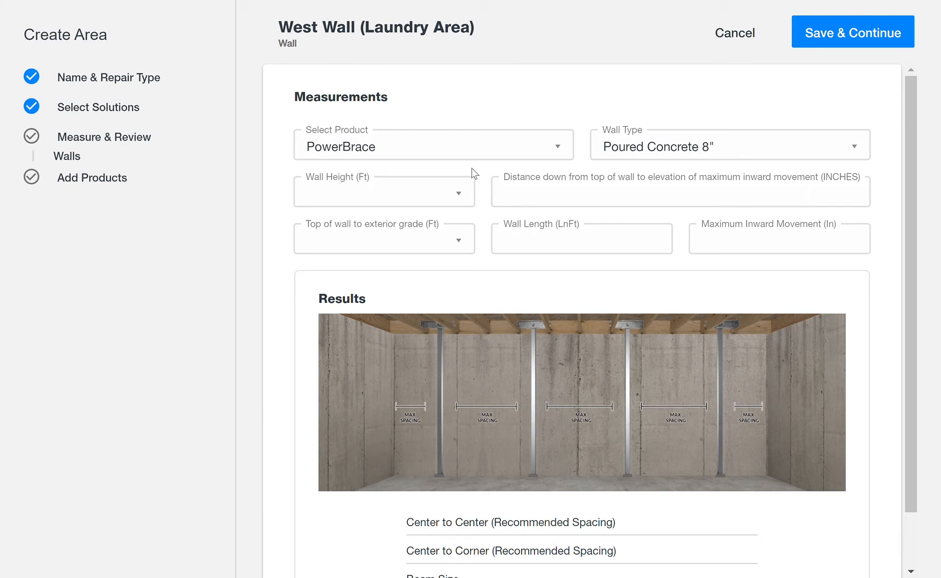
# In the wall measurements, select GeoLock Wall Anchor, a wall height of 7 FT and a top of wall to exterior grade of 1 FT.
pyautogui.click(476, 260)
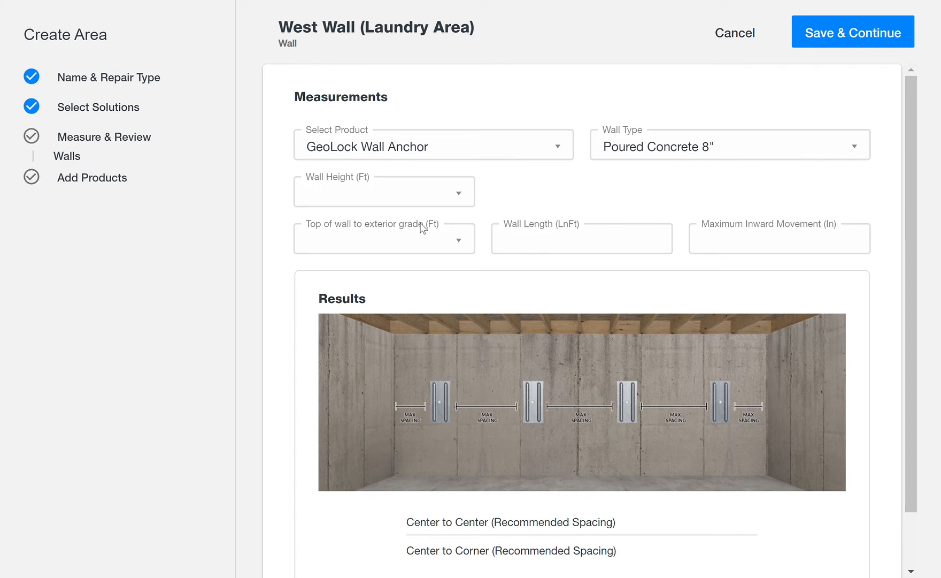
pyautogui.click(388, 320)
pyautogui.click(424, 312)
# Set the wall length to 16 ft and the maximum inward movement to 1.5 in, review the spacing results, and save the measurements.
pyautogui.click(548, 256)
pyautogui.write('1')
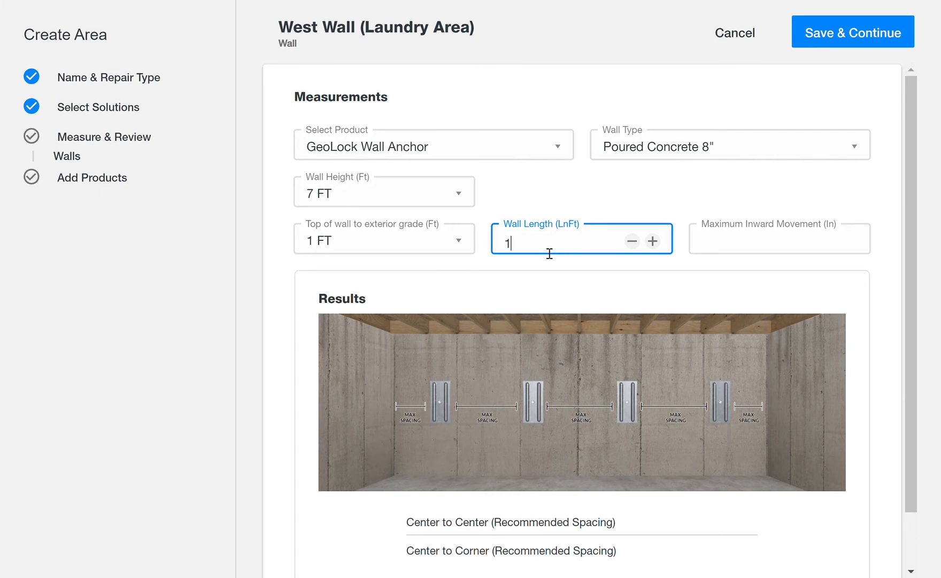
pyautogui.write('6')
pyautogui.click(835, 254)
pyautogui.write('1.5')
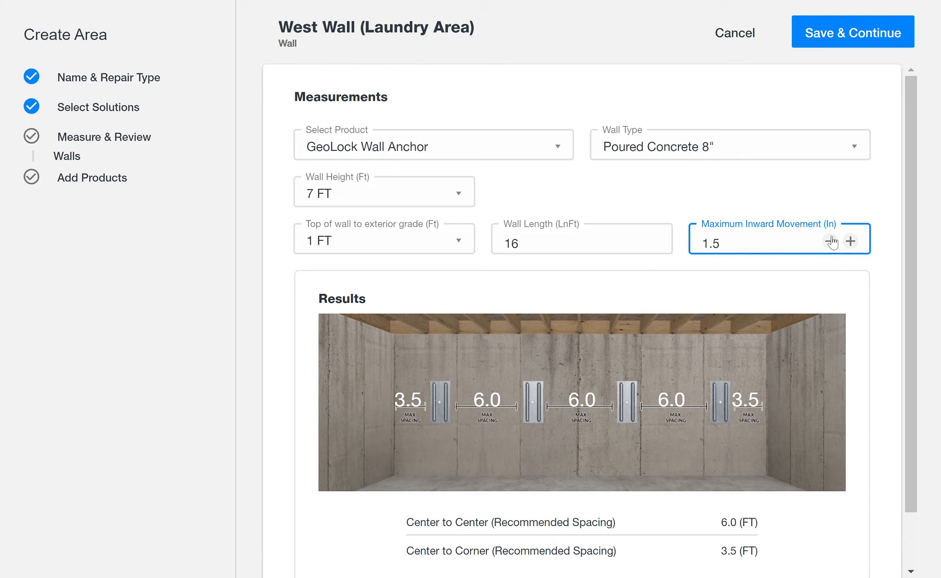
pyautogui.click(849, 191)
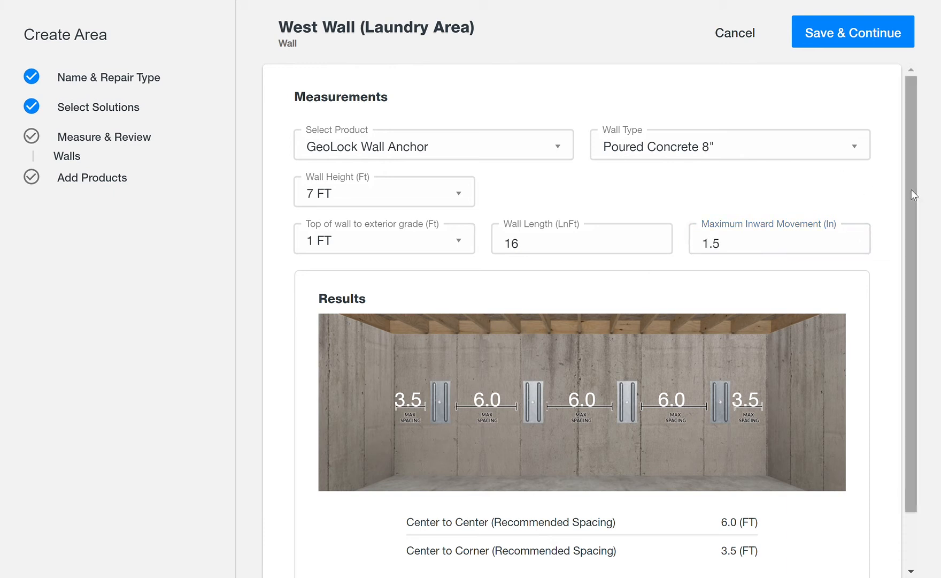
pyautogui.scroll(-1, 906, 191)
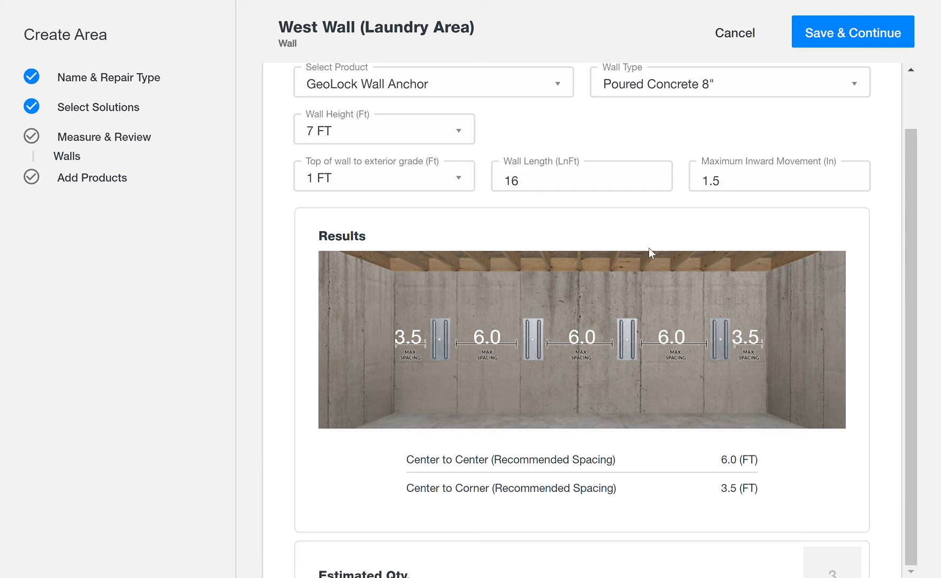
pyautogui.moveTo(913, 212); pyautogui.dragTo(937, 109)
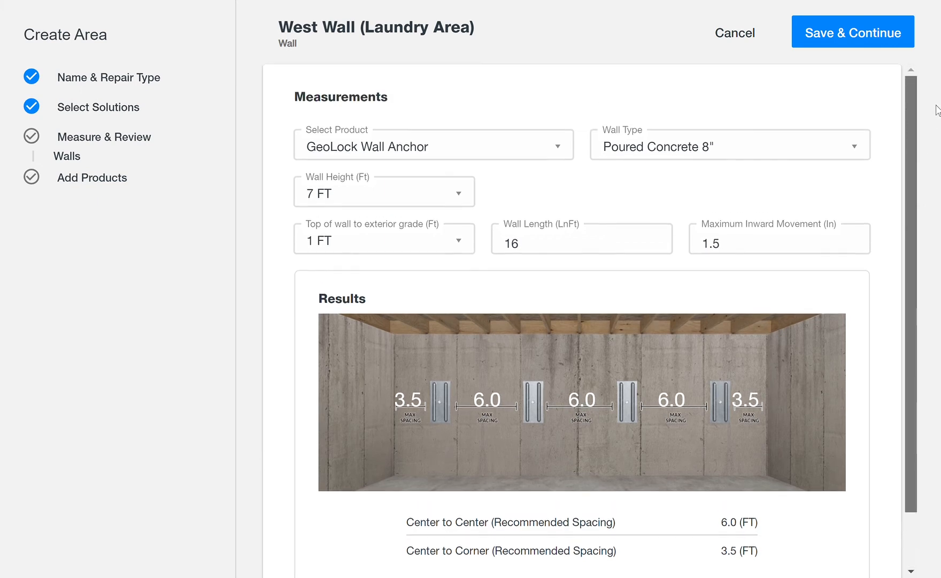
pyautogui.click(884, 35)
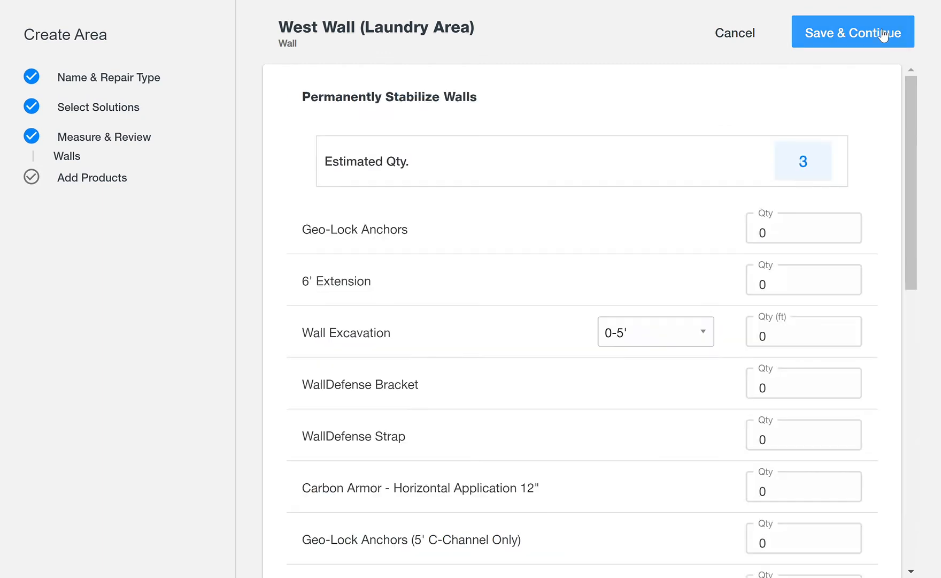
# Under Permanently Stabilize Walls, set the Geo-Lock Anchors quantity to 3 and the 6' Extension quantity to 3.
pyautogui.click(806, 234)
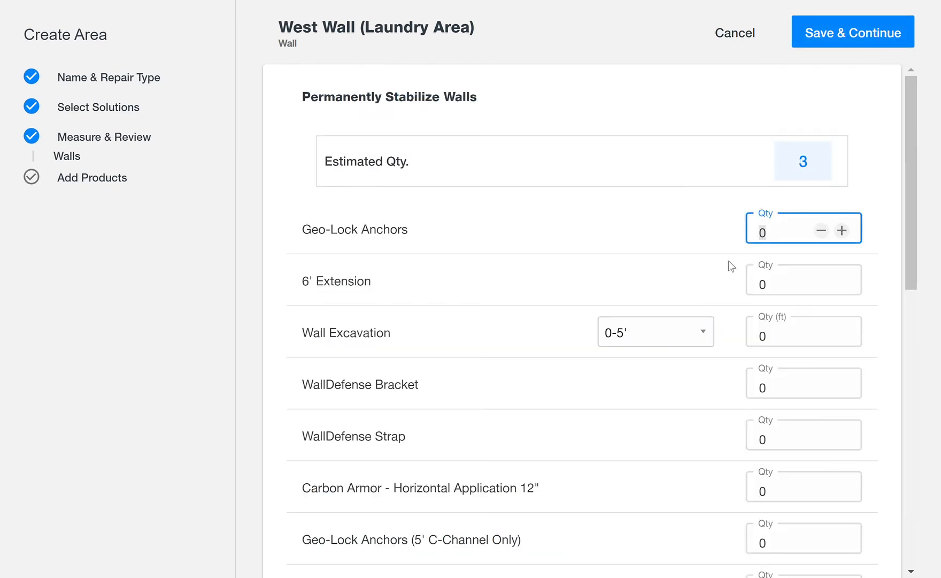
pyautogui.write('3')
pyautogui.click(786, 296)
pyautogui.write('3')
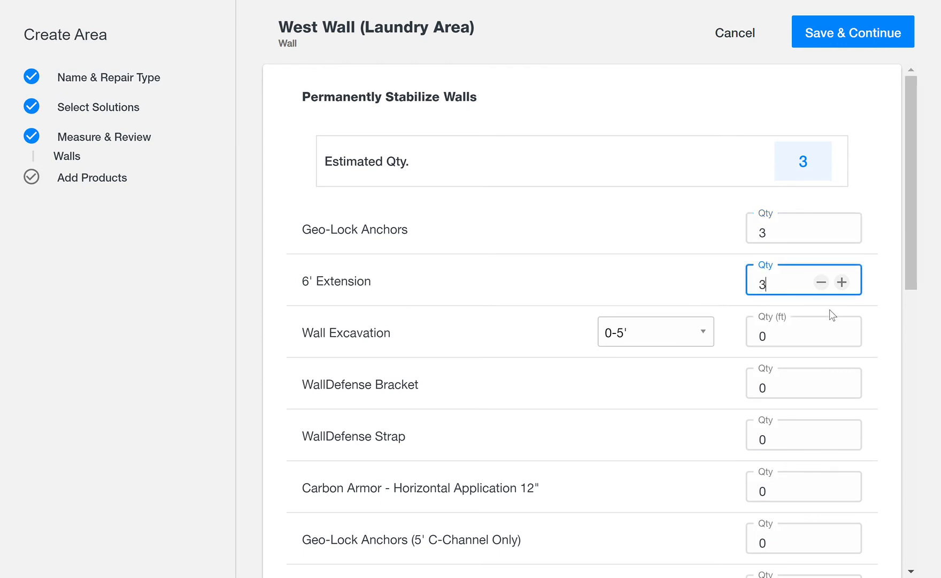
pyautogui.moveTo(909, 264); pyautogui.dragTo(892, 473)
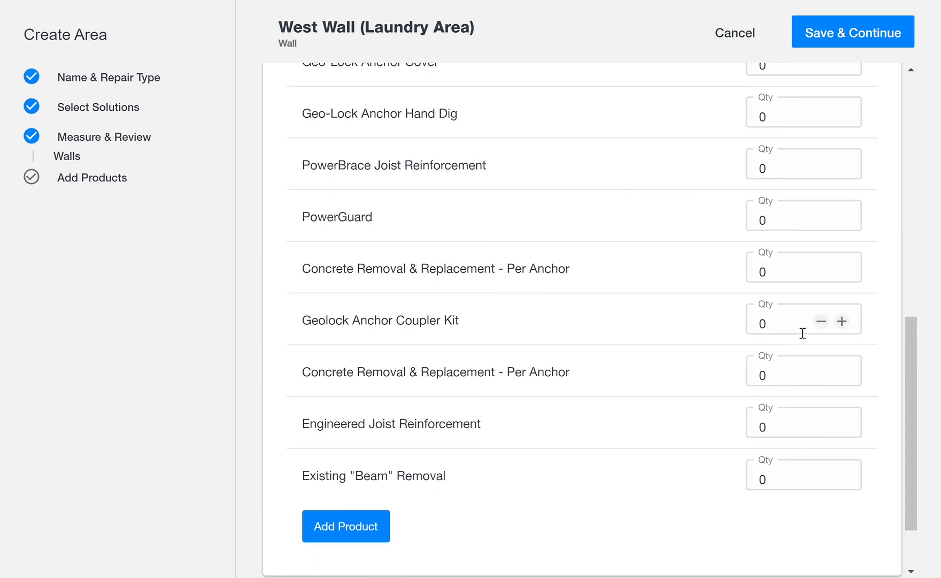
# Set the Geolock Anchor Coupler Kit quantity to 3 and save the products for the West Wall.
pyautogui.moveTo(803, 332); pyautogui.dragTo(698, 328)
pyautogui.write('3')
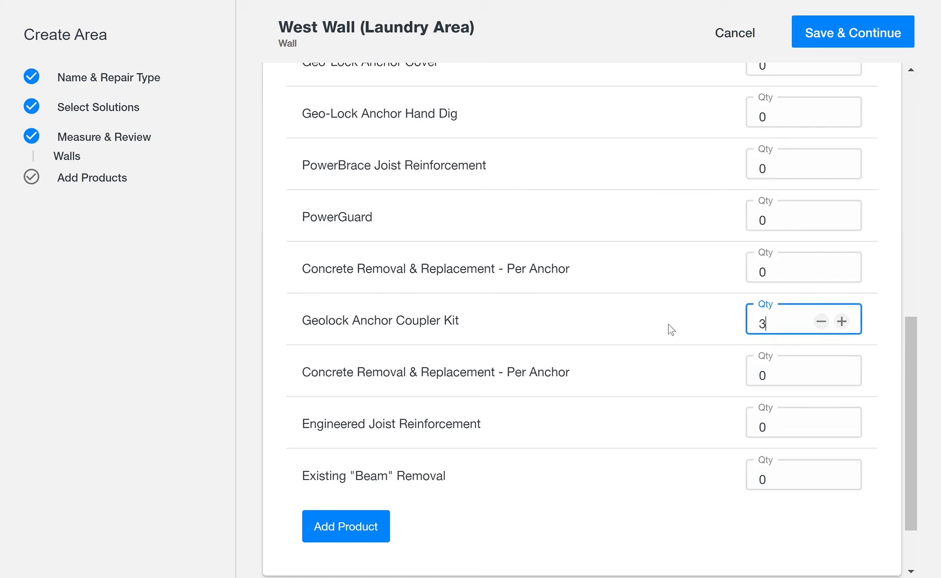
pyautogui.moveTo(912, 355); pyautogui.dragTo(940, 63)
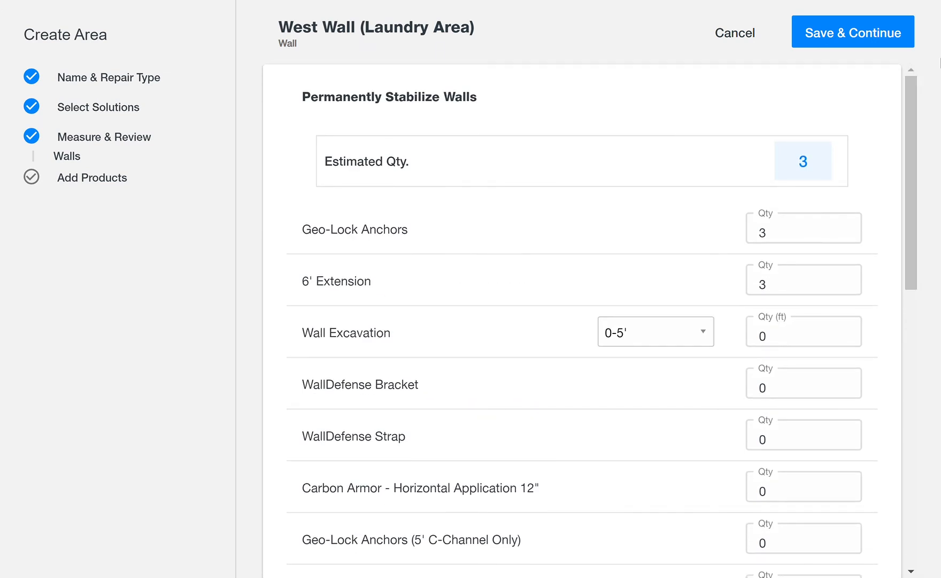
pyautogui.click(881, 38)
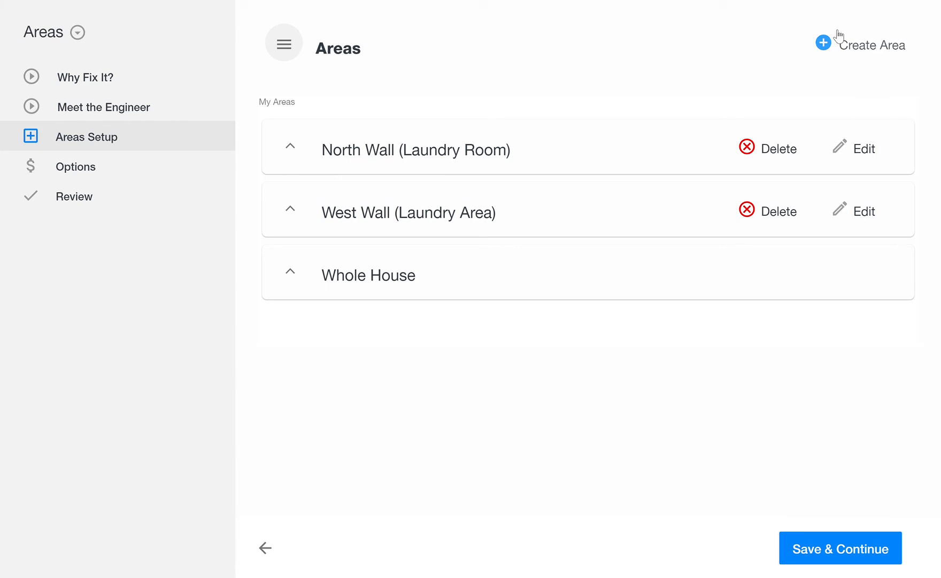
# Create a new area named East Wall (Crawl Space) with the Crawlspace repair type.
pyautogui.click(824, 43)
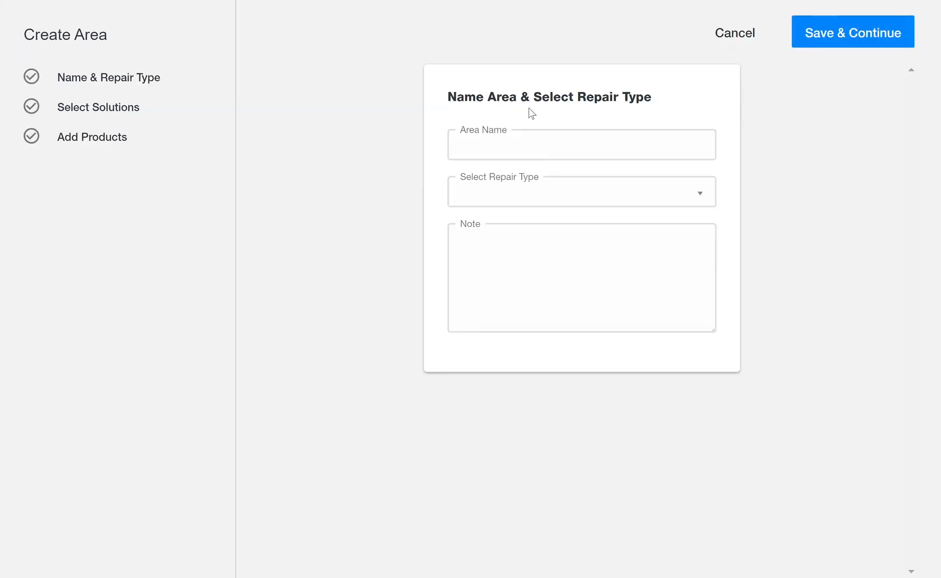
pyautogui.click(514, 151)
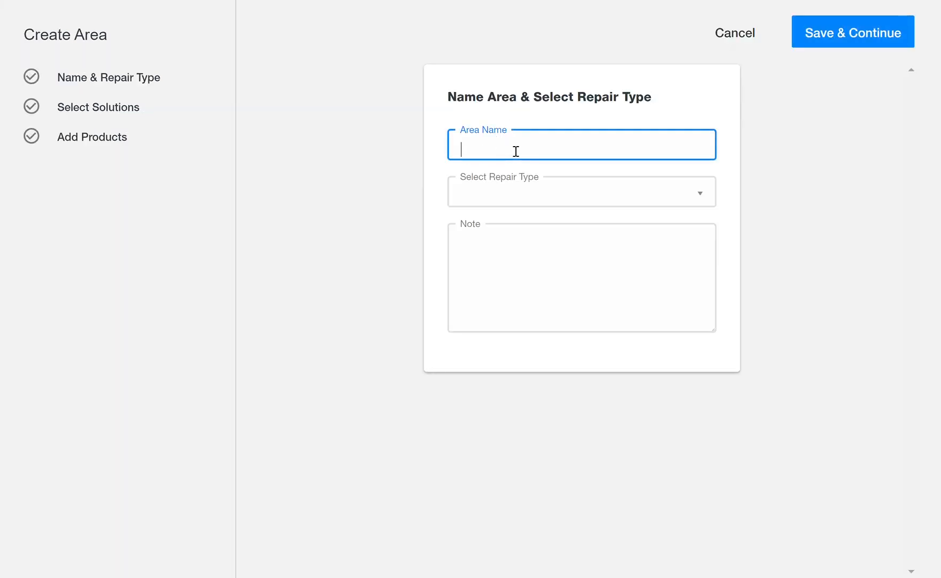
pyautogui.write('East Wall (Crawl Sp')
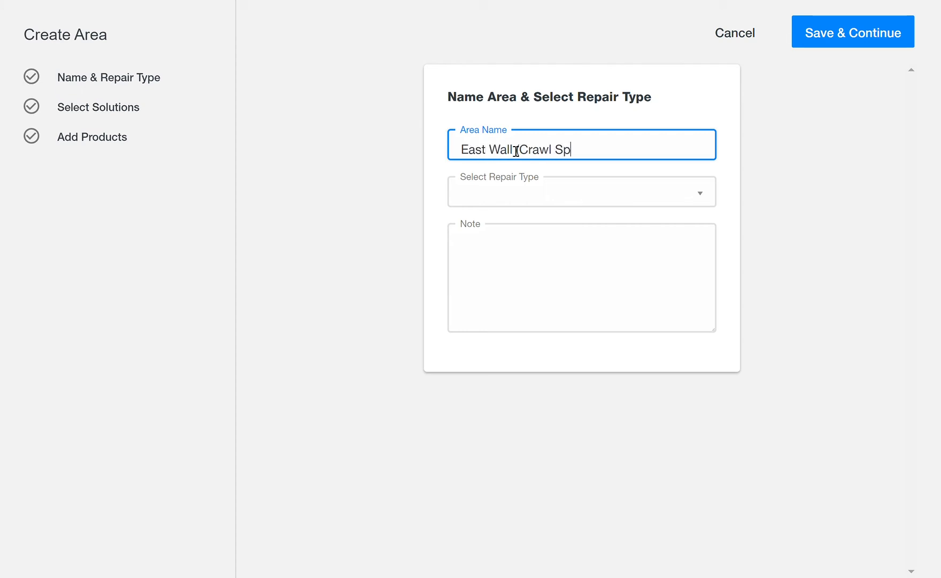
pyautogui.write('ace)')
pyautogui.click(703, 198)
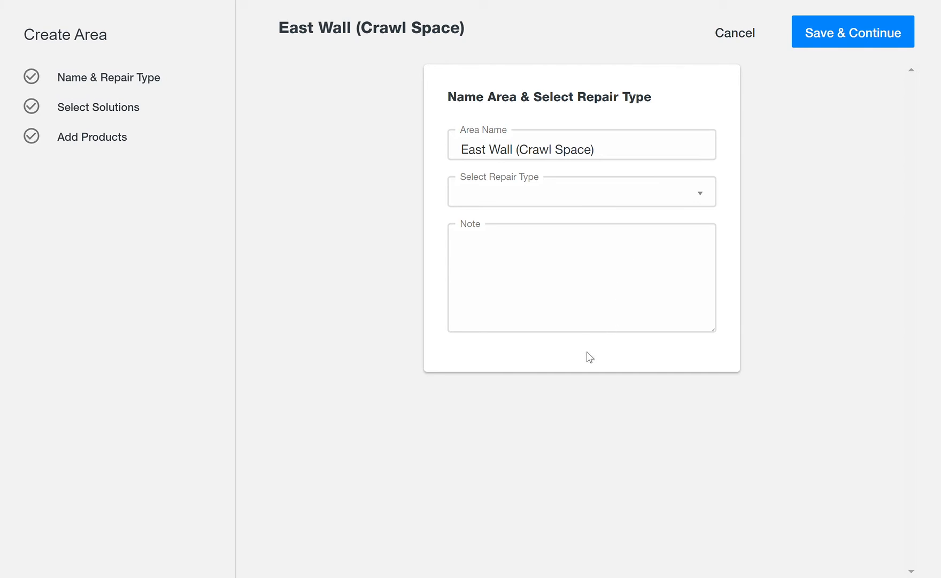
pyautogui.click(573, 277)
# Add the note 'Attached to laundry room, 36" to joists, opening is 25" x 25"' to the East Wall area and save its details.
pyautogui.click(517, 260)
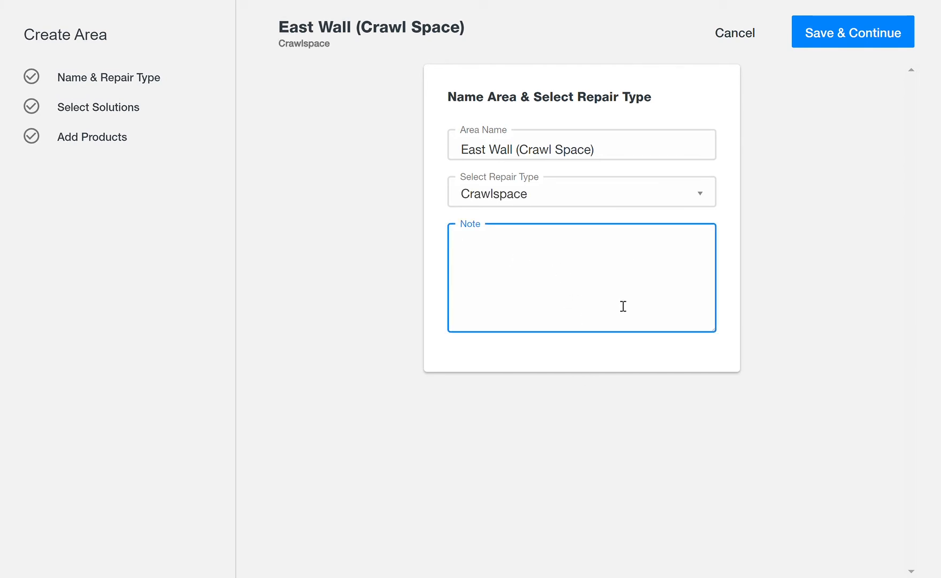
pyautogui.write('Attached to l')
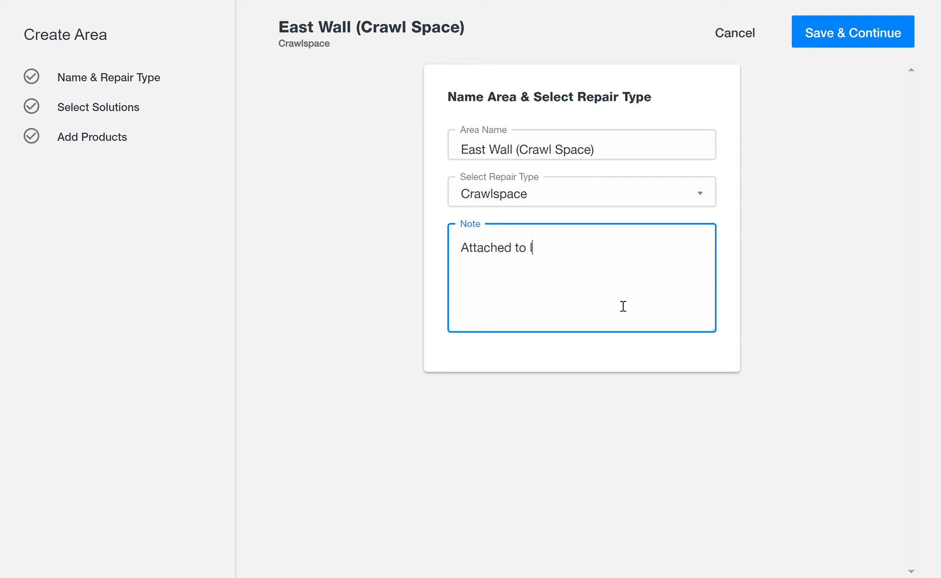
pyautogui.write('aundry room, 356')
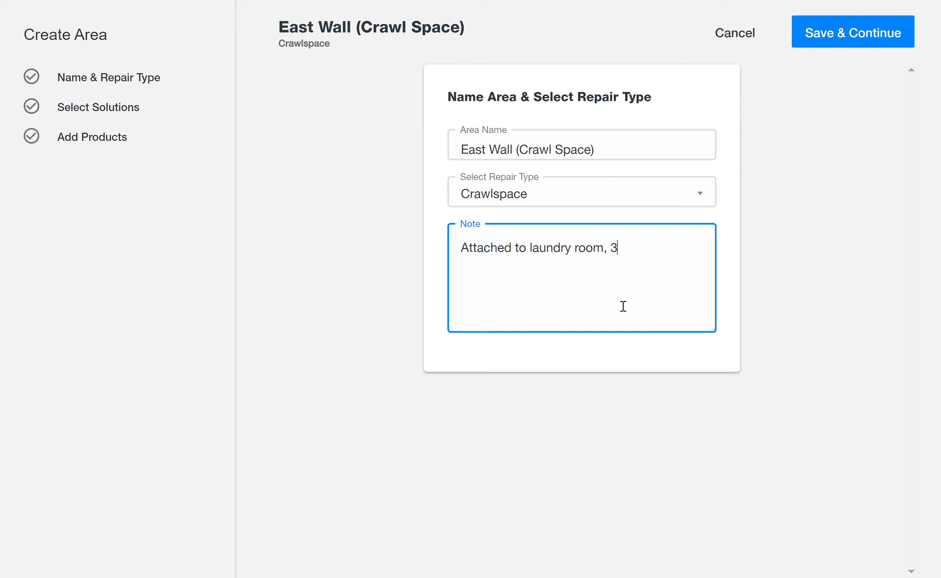
pyautogui.press('BackSpace')
pyautogui.press('BackSpace')
pyautogui.write('6')
pyautogui.write('" ca')
pyautogui.press('BackSpace')
pyautogui.press('BackSpace')
pyautogui.write('to joists, ope')
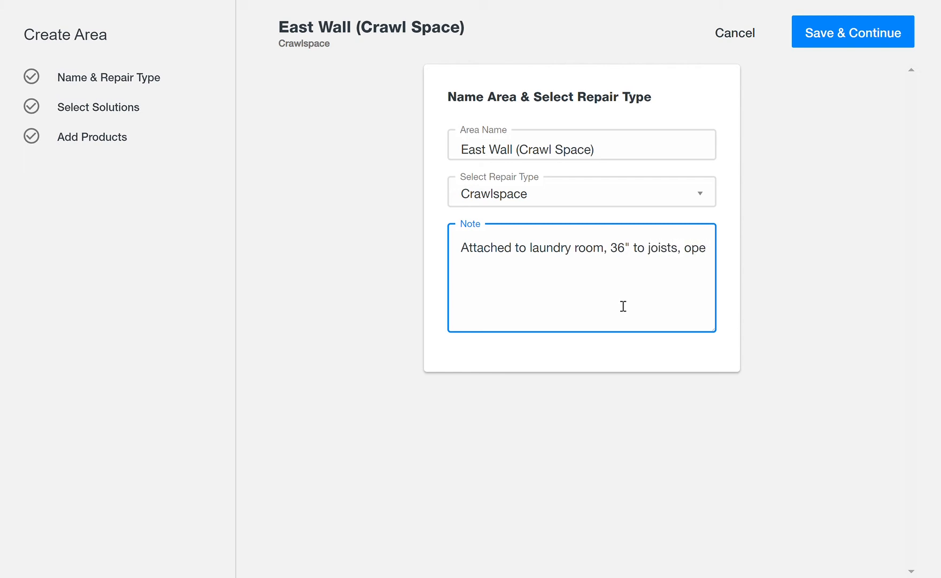
pyautogui.write('ning is ')
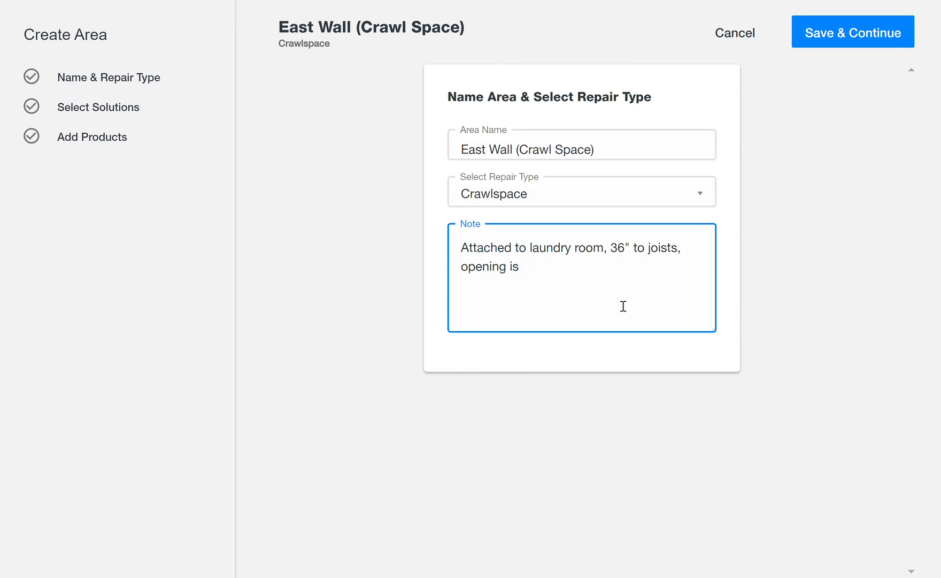
pyautogui.write('2')
pyautogui.write('5')
pyautogui.write('" x ')
pyautogui.write('2')
pyautogui.write('5')
pyautogui.write('"')
pyautogui.click(862, 46)
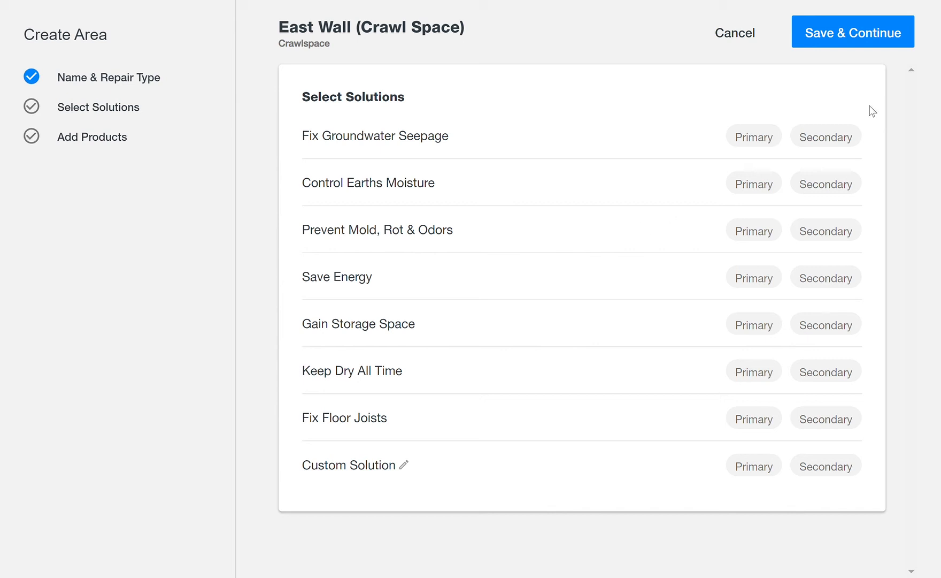
# Mark Fix Groundwater Seepage, Control Earths Moisture, Prevent Mold, Rot & Odors, Save Energy and Keep Dry All Time as secondary solutions and save.
pyautogui.click(833, 144)
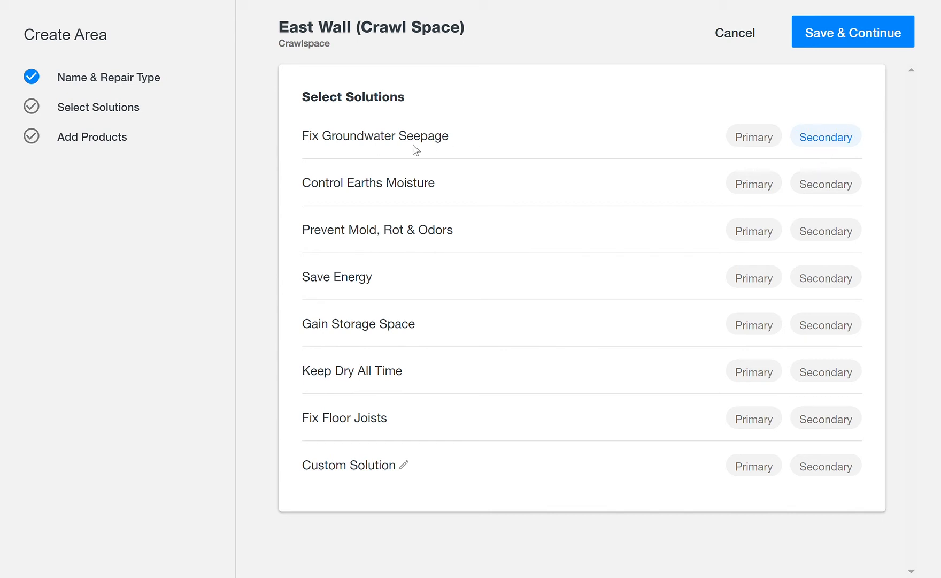
pyautogui.click(828, 188)
pyautogui.click(834, 236)
pyautogui.click(839, 279)
pyautogui.click(834, 375)
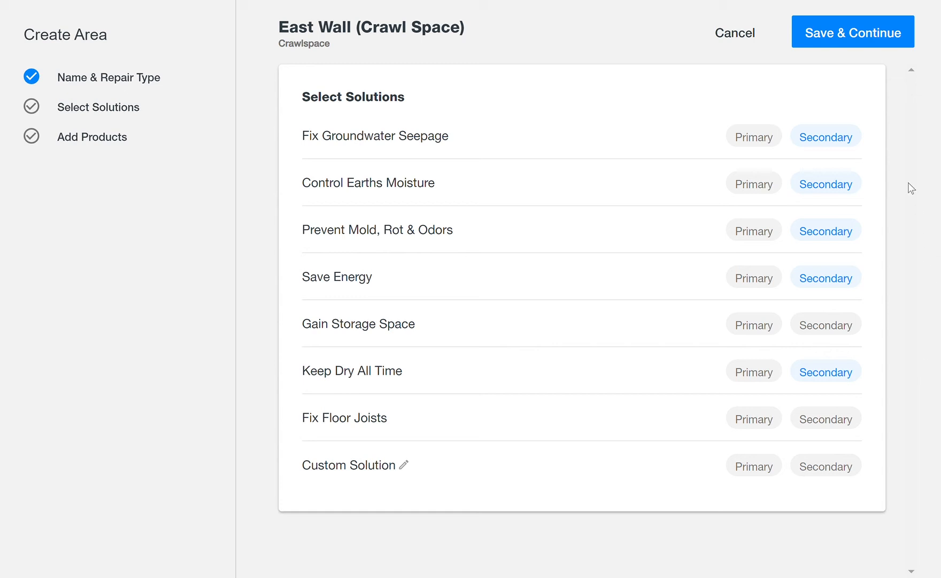
pyautogui.click(868, 38)
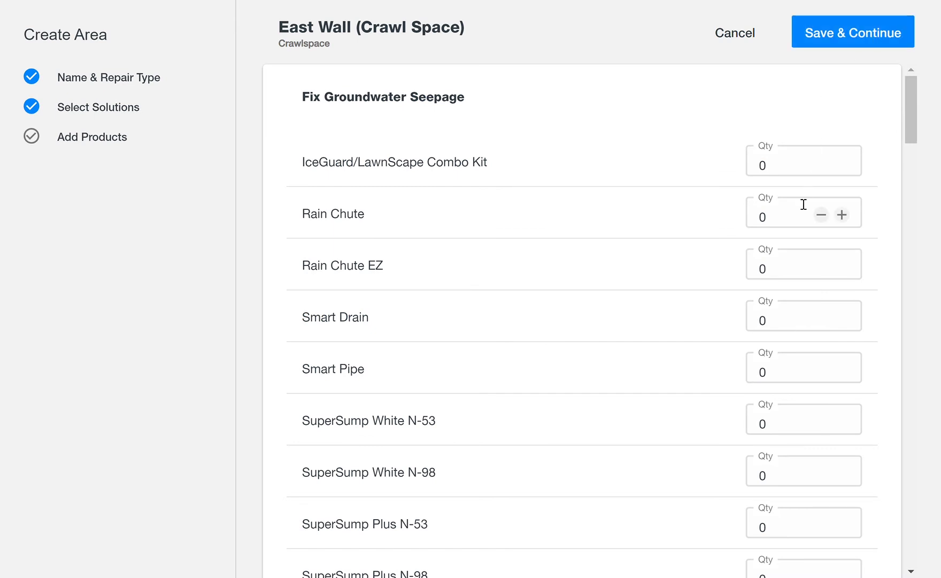
# Under Fix Groundwater Seepage, set the Smart Pipe quantity to 50.
pyautogui.scroll(-2, 803, 205)
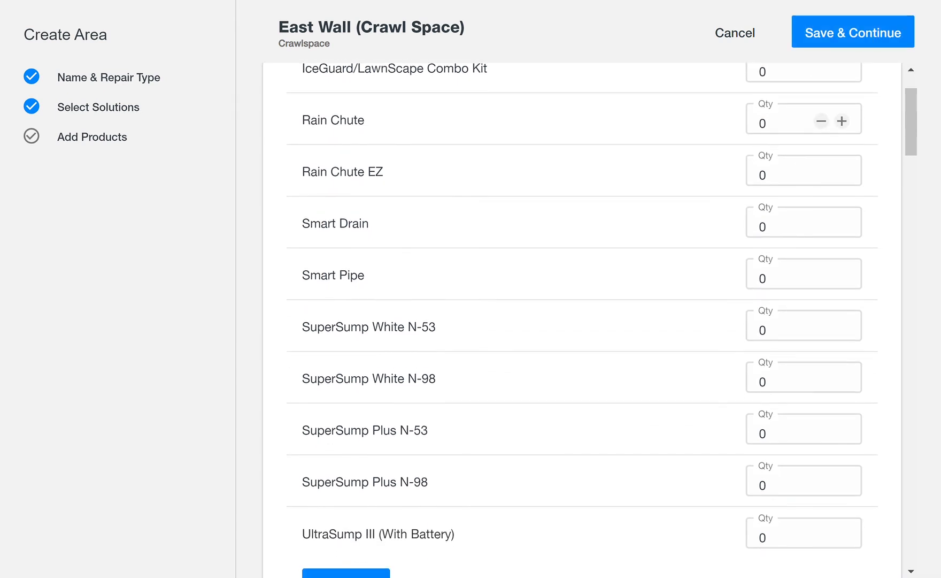
pyautogui.click(804, 285)
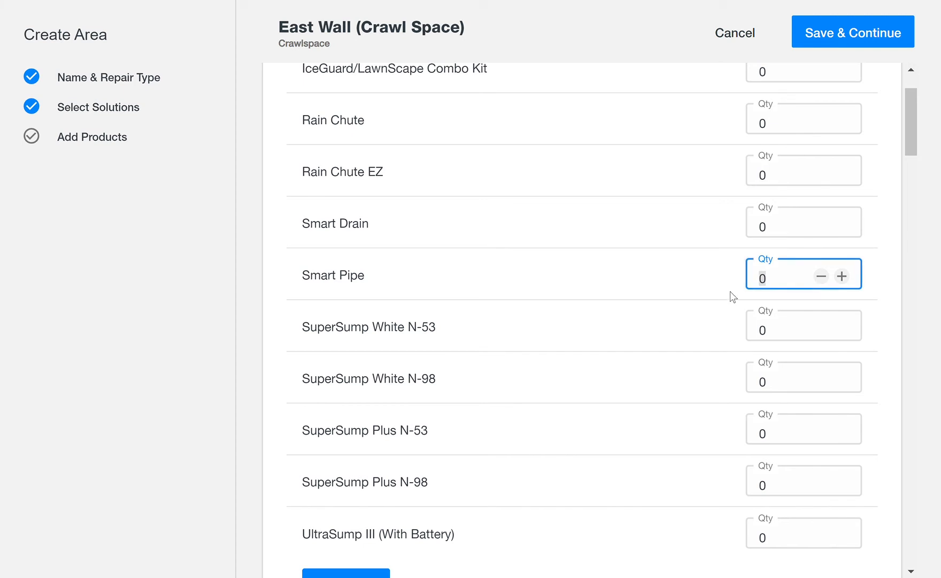
pyautogui.write('50')
# Set the CleanSpace - Encapsulation quantity to 200 and the Drainage Matting quantity to 150.
pyautogui.moveTo(909, 120)
pyautogui.mouseDown()
pyautogui.moveTo(910, 150)
pyautogui.moveTo(915, 115)
pyautogui.mouseUp()
pyautogui.moveTo(916, 127); pyautogui.dragTo(915, 210)
pyautogui.click(807, 122)
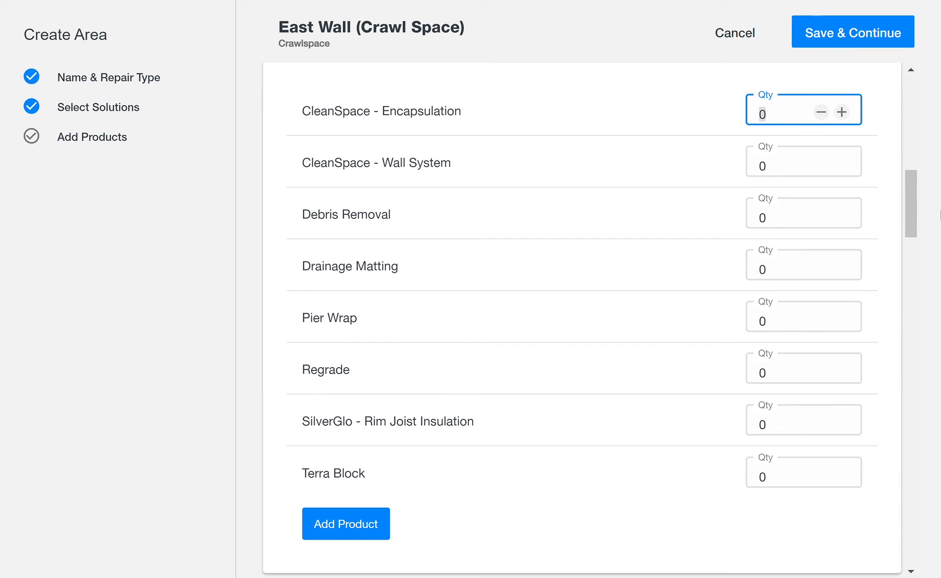
pyautogui.write('3')
pyautogui.click(785, 276)
pyautogui.write('15')
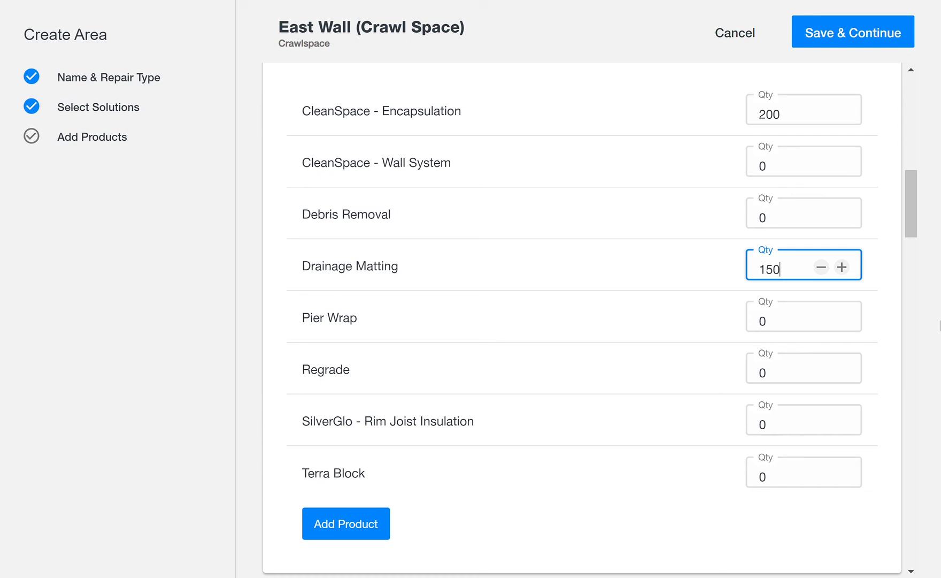
pyautogui.click(811, 479)
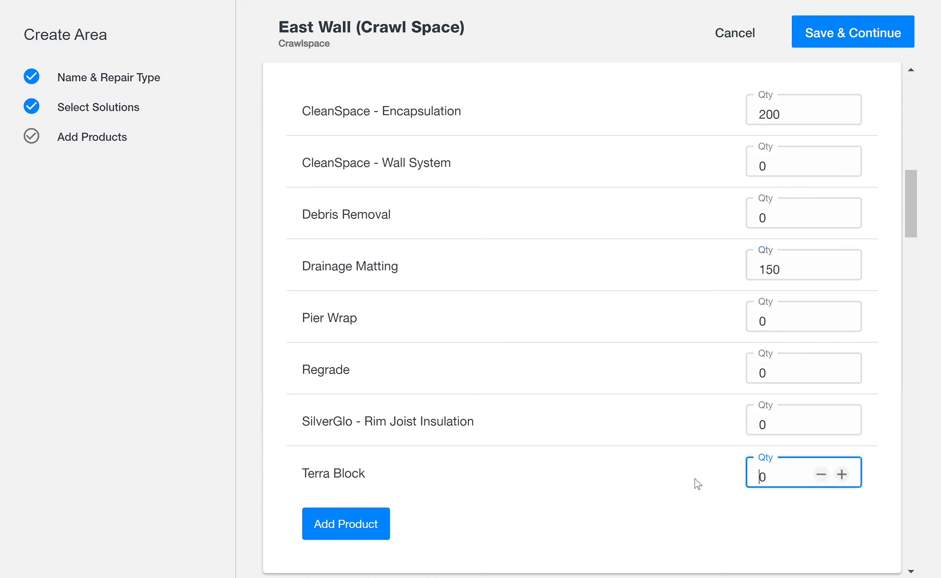
pyautogui.click(826, 476)
pyautogui.write('1')
pyautogui.press('BackSpace')
pyautogui.press('BackSpace')
# Set the Aprilaire 1850 quantity to 1 and the Aprilaire Hanging Kit quantity to 1.
pyautogui.moveTo(911, 196); pyautogui.dragTo(906, 266)
pyautogui.scroll(-1, 858, 232)
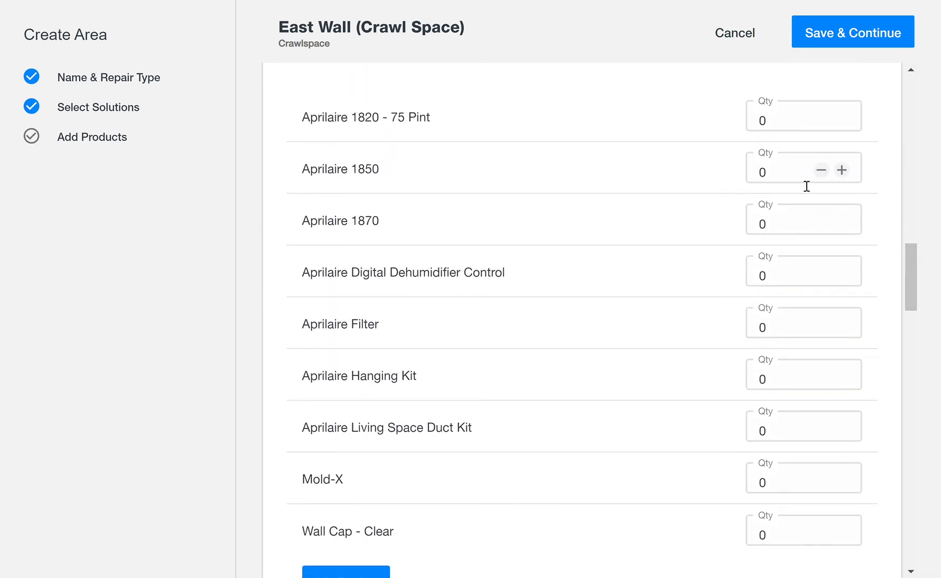
pyautogui.click(775, 178)
pyautogui.doubleClick(774, 179)
pyautogui.write('1')
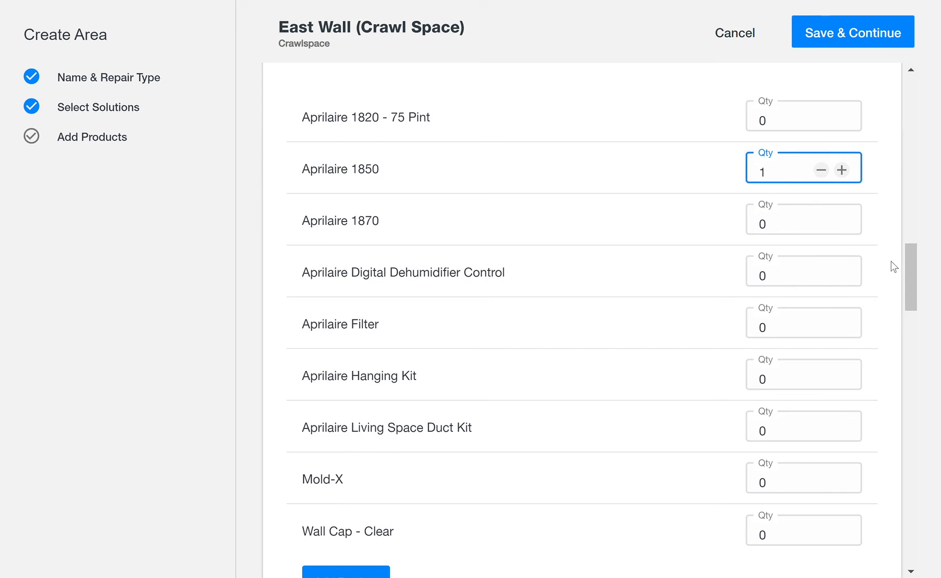
pyautogui.moveTo(910, 264); pyautogui.dragTo(910, 282)
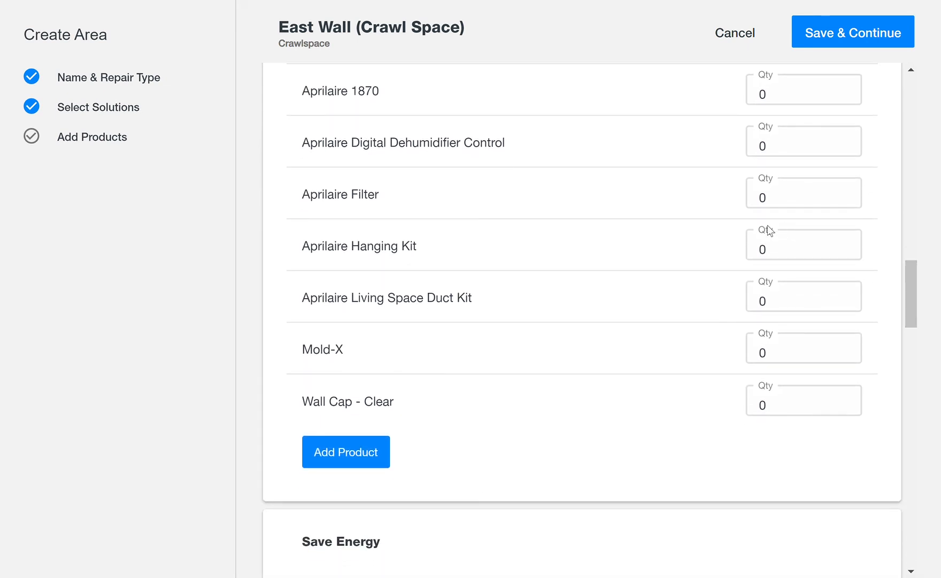
pyautogui.moveTo(784, 255); pyautogui.dragTo(741, 254)
pyautogui.write('1')
# Under Save Energy, set the SilverGlo Insulation - 4' quantity to 150 and the Rim Tight quantity to 150.
pyautogui.moveTo(913, 298); pyautogui.dragTo(919, 376)
pyautogui.click(782, 361)
pyautogui.write('1')
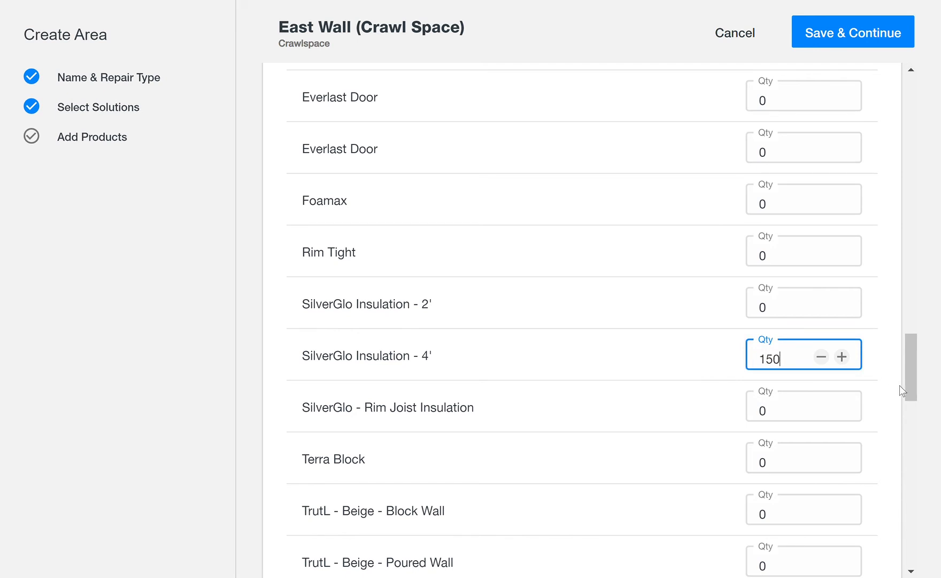
pyautogui.moveTo(910, 368)
pyautogui.mouseDown()
pyautogui.moveTo(910, 382)
pyautogui.moveTo(912, 366)
pyautogui.mouseUp()
pyautogui.click(765, 284)
pyautogui.write('15')
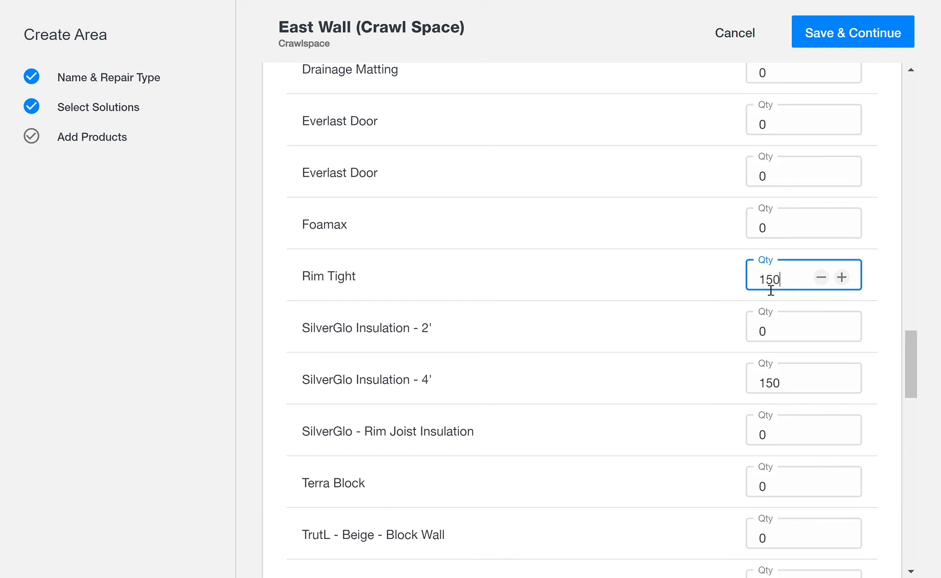
# Under Keep Dry All Time, set the SuperSump Plus N-53 and UltraSump III (With Battery) quantities to 1 each.
pyautogui.moveTo(916, 354); pyautogui.dragTo(911, 515)
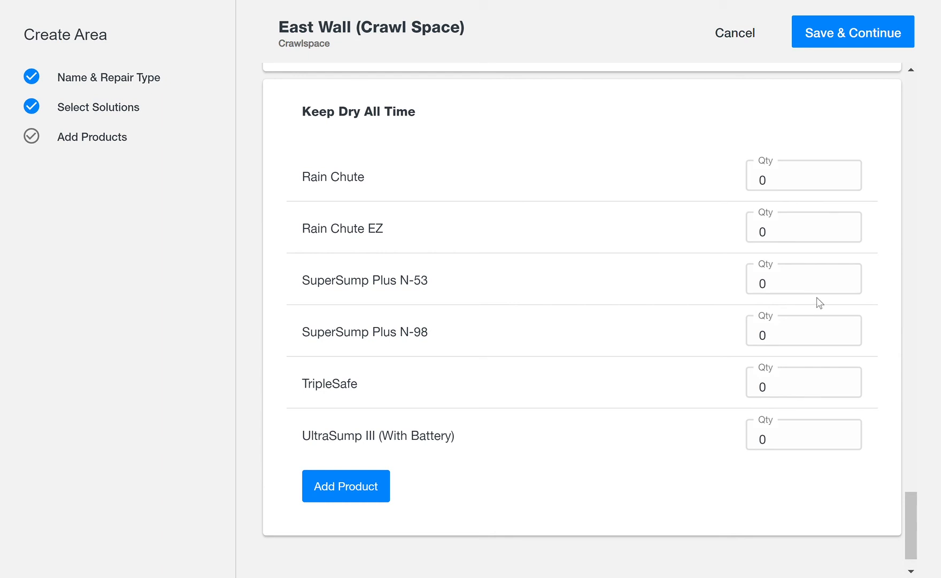
pyautogui.click(793, 289)
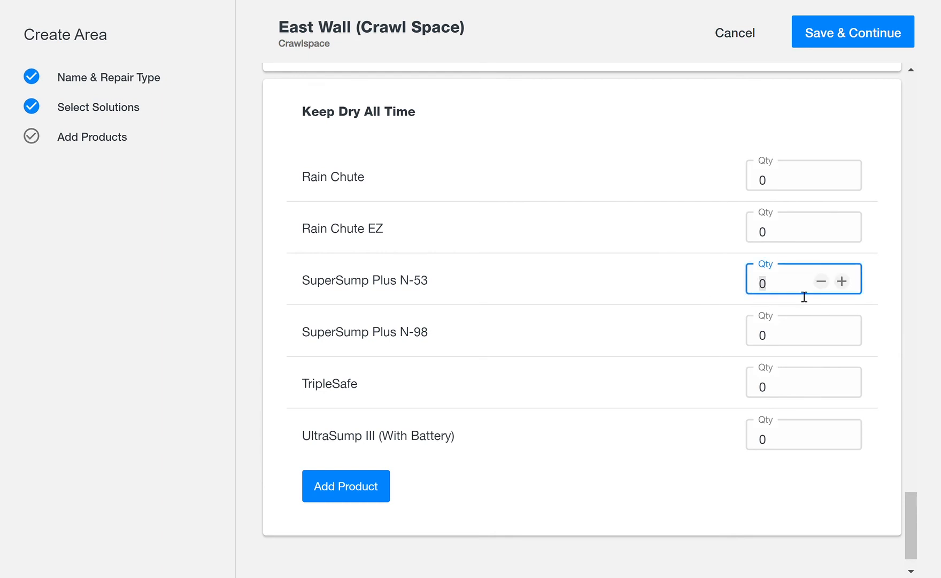
pyautogui.write('1')
pyautogui.click(784, 447)
pyautogui.write('1')
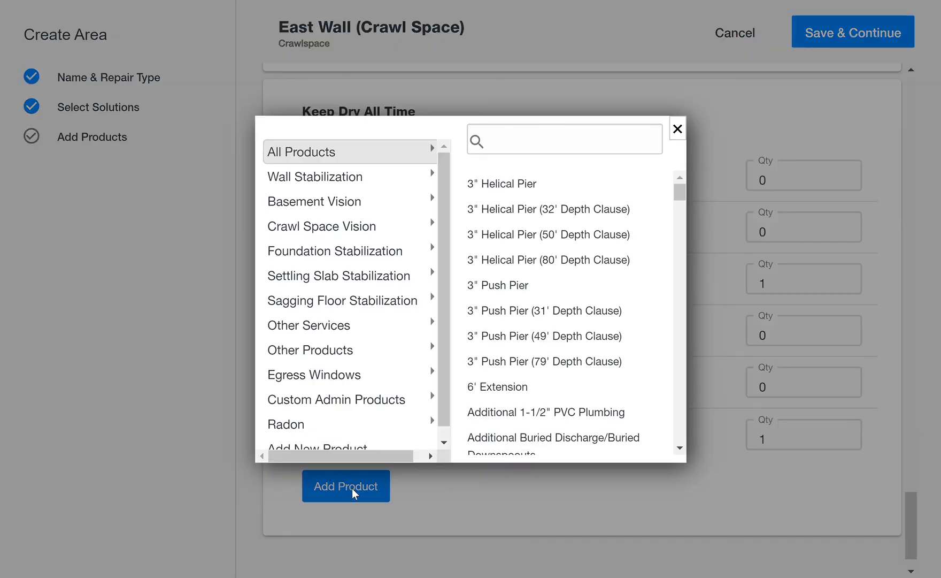
# Add the products Additional 1-1/2" PVC Plumbing and Additional Buried Discharge/Buried Downspoouts to Keep Dry All Time.
pyautogui.click(356, 494)
pyautogui.scroll(-5, 679, 215)
pyautogui.moveTo(683, 213)
pyautogui.mouseDown()
pyautogui.moveTo(683, 227)
pyautogui.moveTo(687, 202)
pyautogui.moveTo(686, 212)
pyautogui.mouseUp()
pyautogui.click(580, 235)
pyautogui.moveTo(679, 202); pyautogui.dragTo(679, 218)
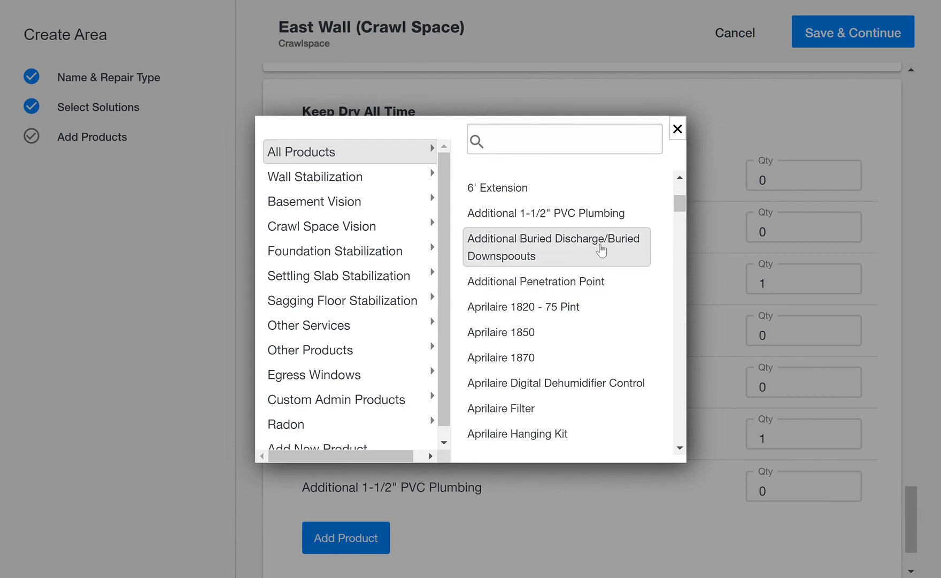
pyautogui.click(602, 250)
pyautogui.click(677, 130)
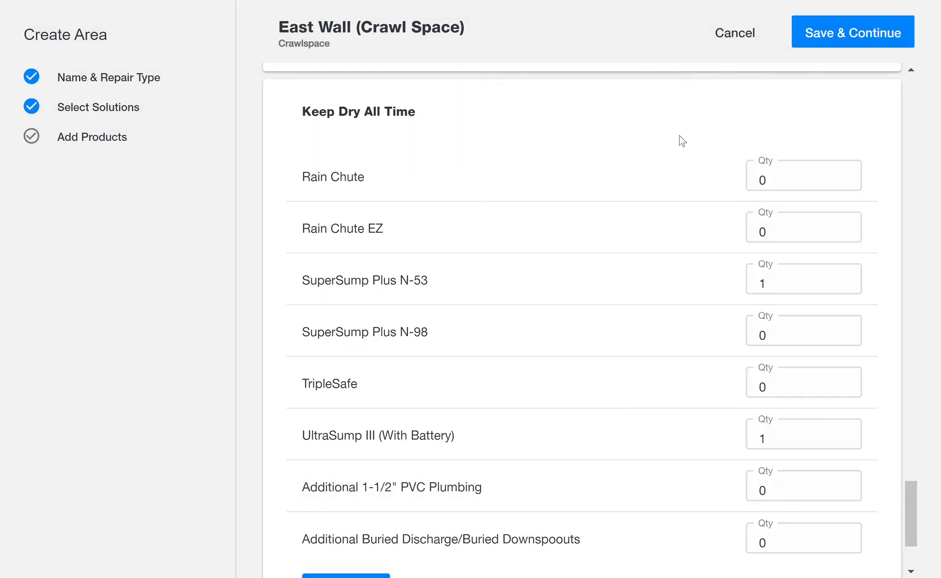
# Set the Additional 1-1/2" PVC Plumbing quantity to 20 and the Additional Buried Discharge quantity to 15, and save the East Wall products.
pyautogui.moveTo(914, 490); pyautogui.dragTo(907, 541)
pyautogui.click(788, 353)
pyautogui.write('2')
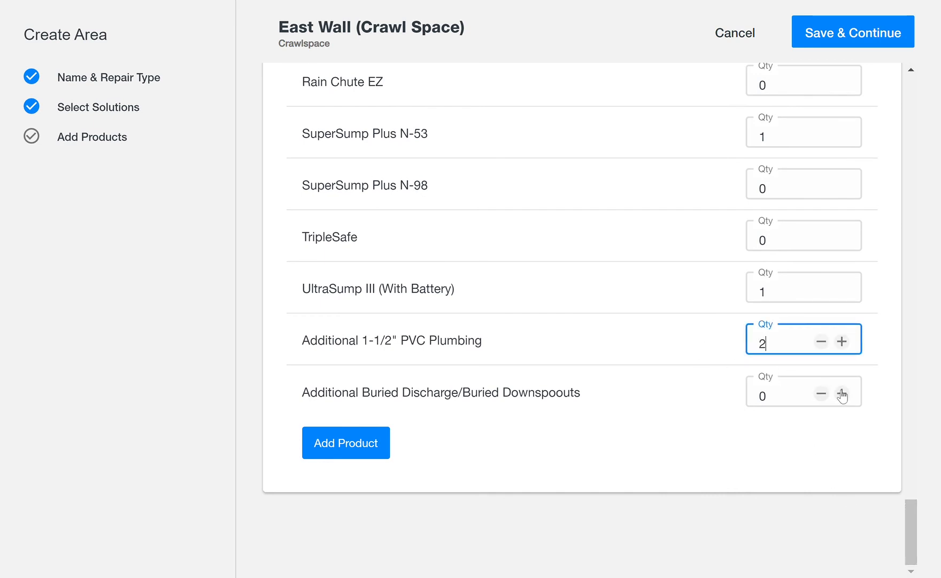
pyautogui.click(760, 399)
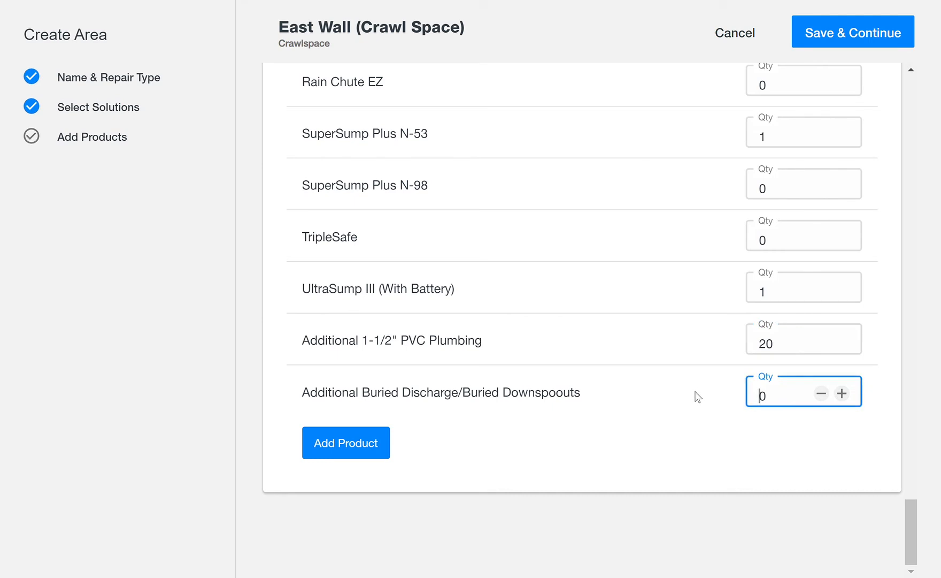
pyautogui.write('15')
pyautogui.moveTo(802, 404); pyautogui.dragTo(667, 398)
pyautogui.write('15')
pyautogui.click(884, 33)
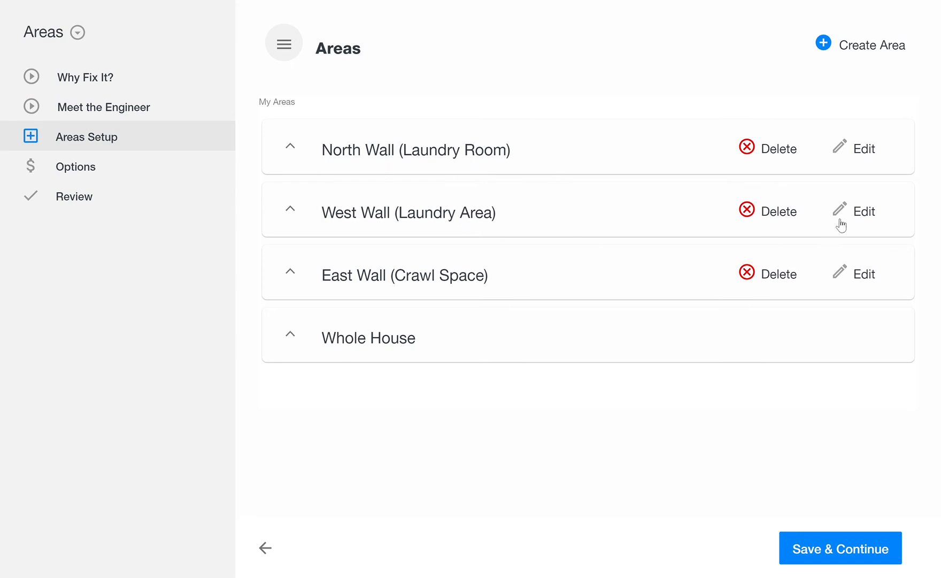
# Review the product quantities entered for the West Wall (Laundry Area) and North Wall (Laundry Room) areas, saving each again.
pyautogui.click(867, 215)
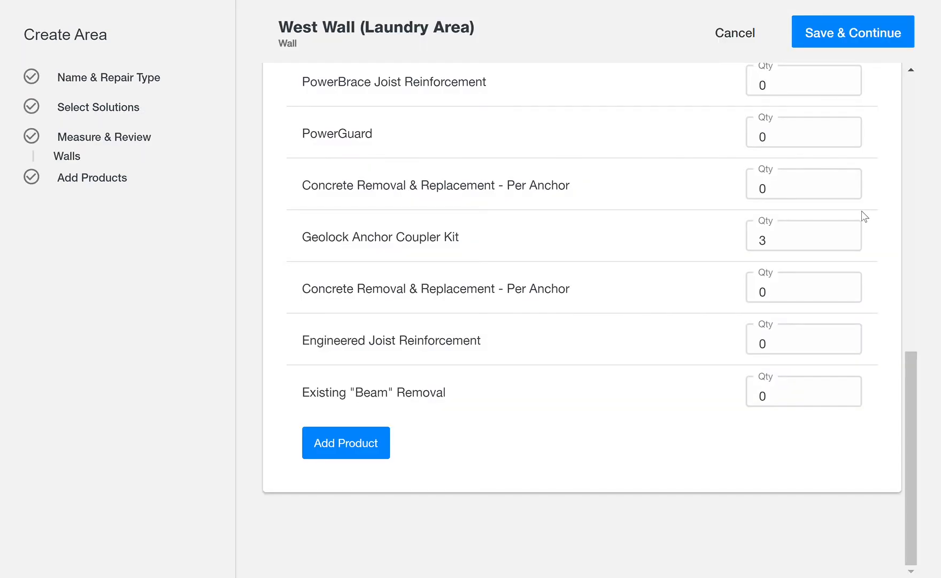
pyautogui.moveTo(912, 425); pyautogui.dragTo(913, 179)
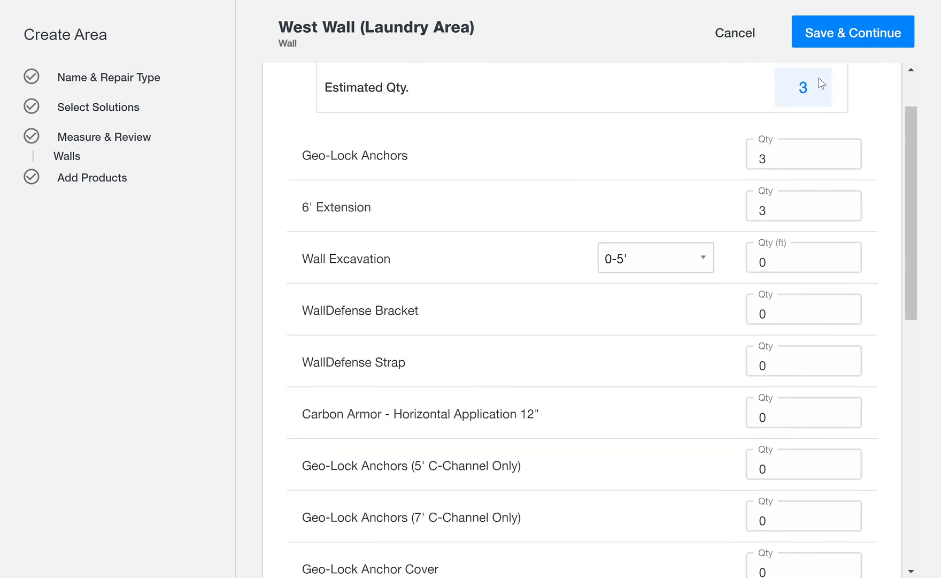
pyautogui.click(870, 33)
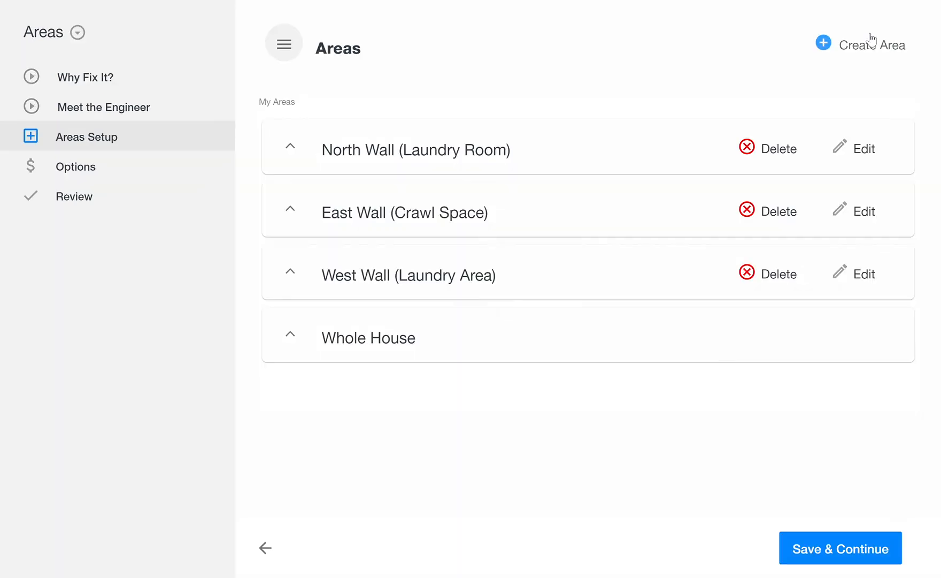
pyautogui.click(867, 152)
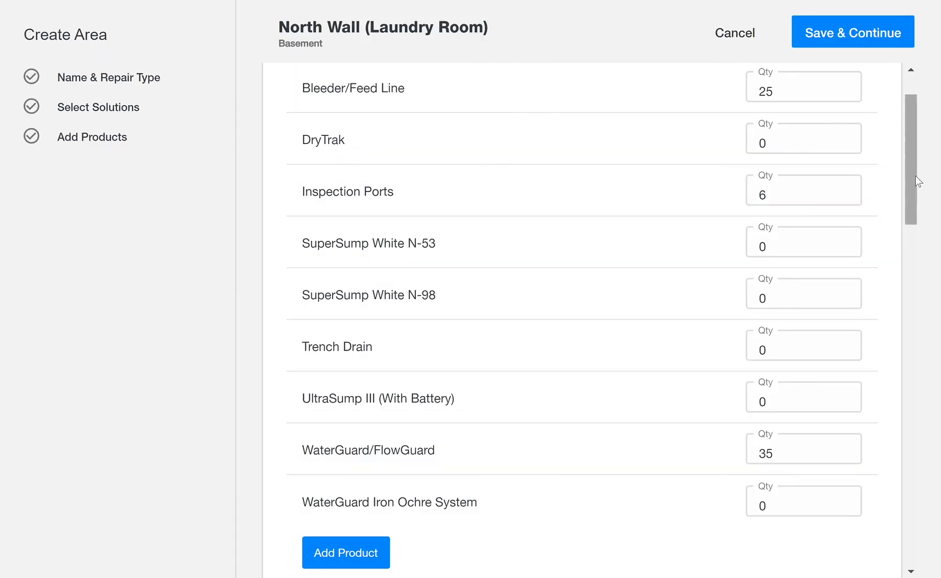
pyautogui.moveTo(910, 178); pyautogui.dragTo(940, 154)
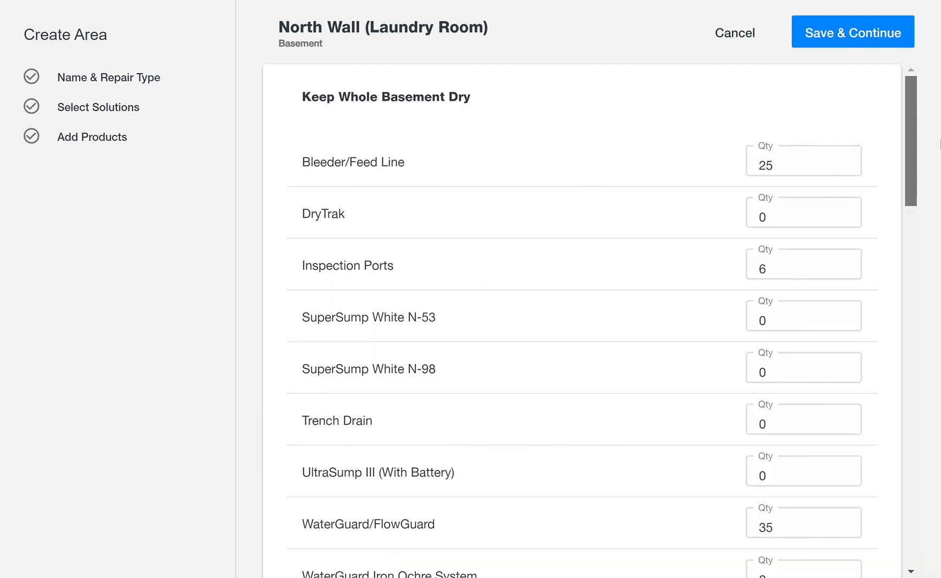
pyautogui.moveTo(940, 144); pyautogui.dragTo(940, 177)
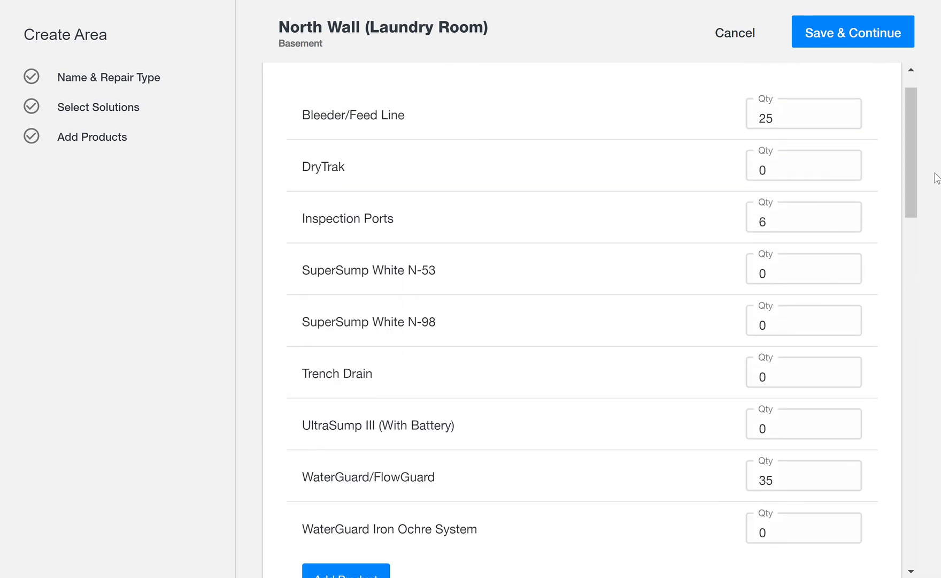
pyautogui.click(857, 37)
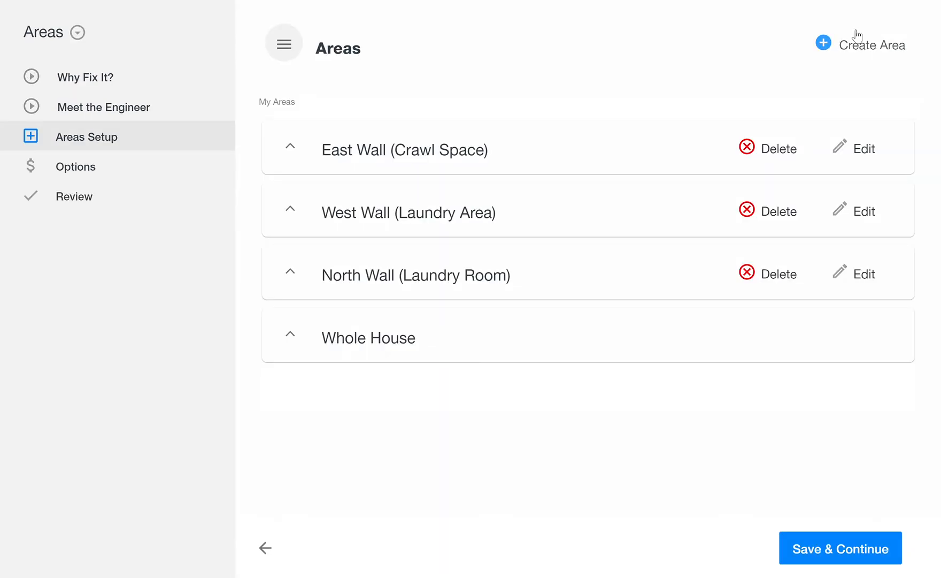
# Create a new area named "Rest of Home (Water Protection)" with the Basement repair type.
pyautogui.click(823, 44)
pyautogui.click(612, 144)
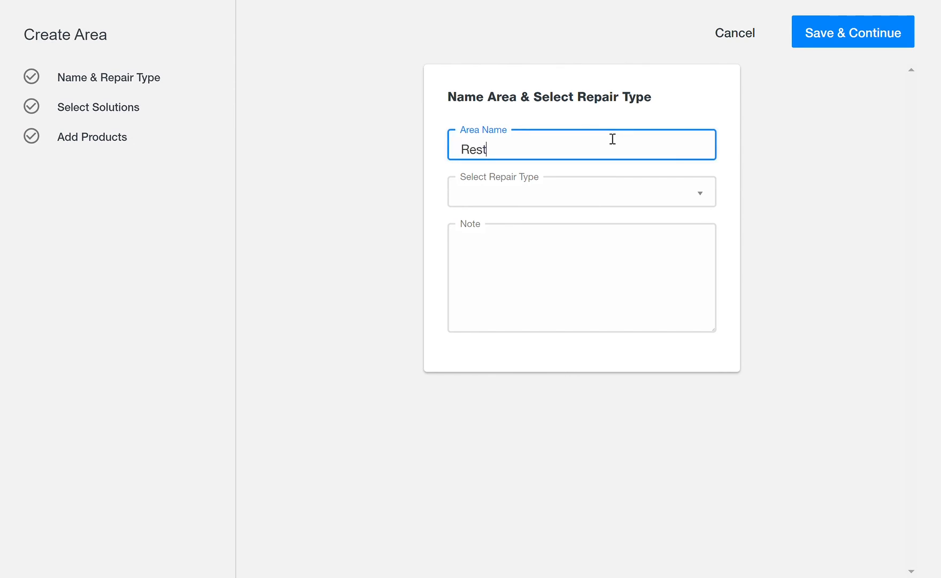
pyautogui.write('Rest of Home (Wat')
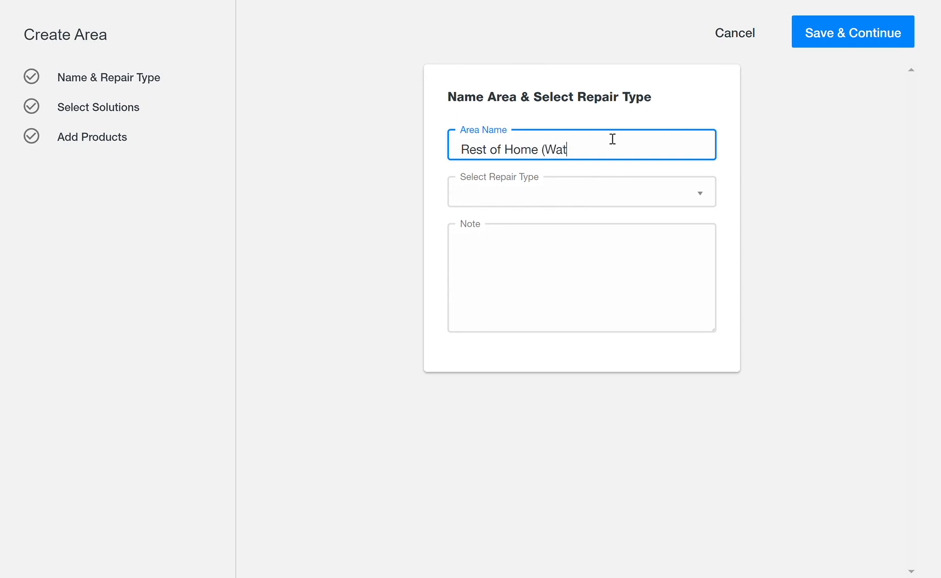
pyautogui.write('er Protection')
pyautogui.press('Return')
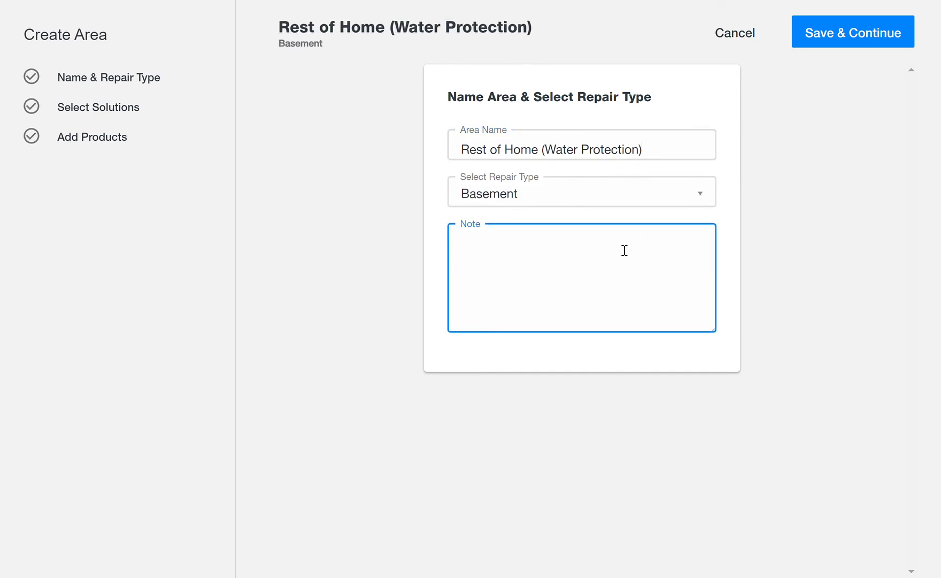
# Add the area note "Protect rest of home, attach to new WaterGuard system." and continue to the solutions.
pyautogui.write('Protect rest')
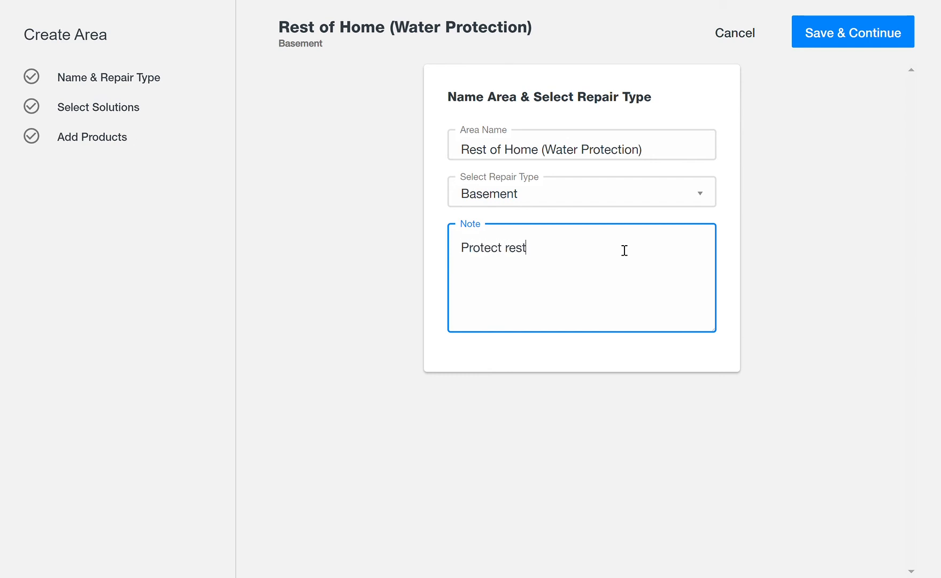
pyautogui.write(' of home, attach')
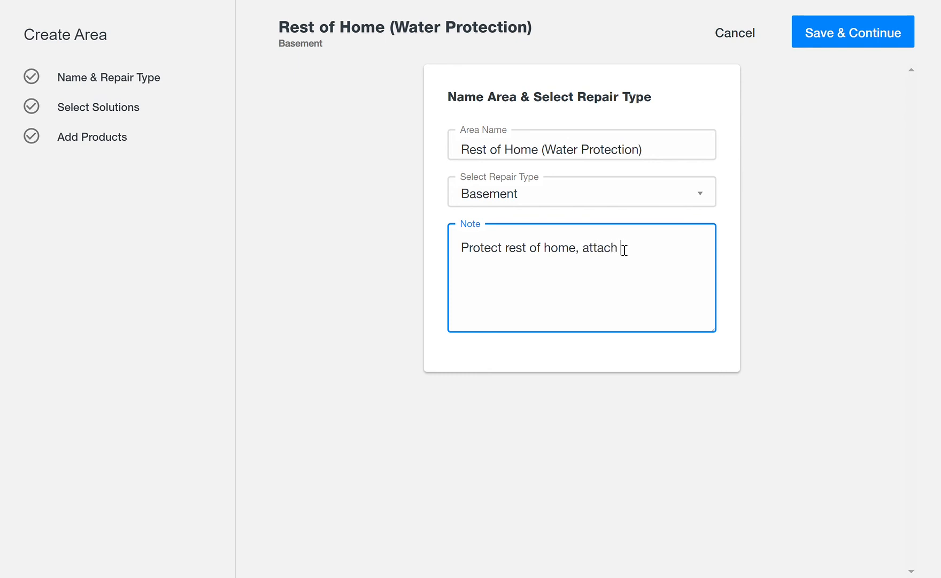
pyautogui.write('eto new WaterGuard ')
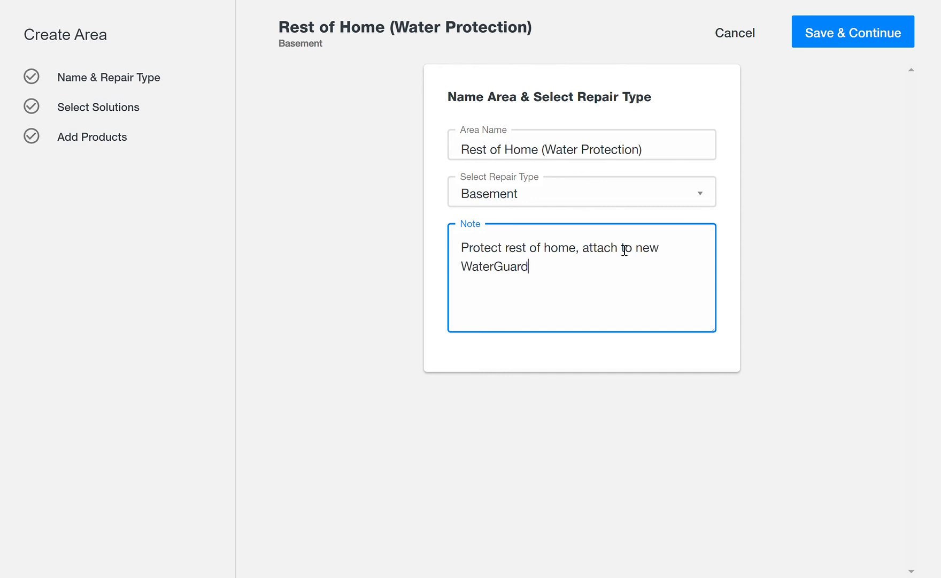
pyautogui.write('system')
pyautogui.write('.')
pyautogui.click(873, 46)
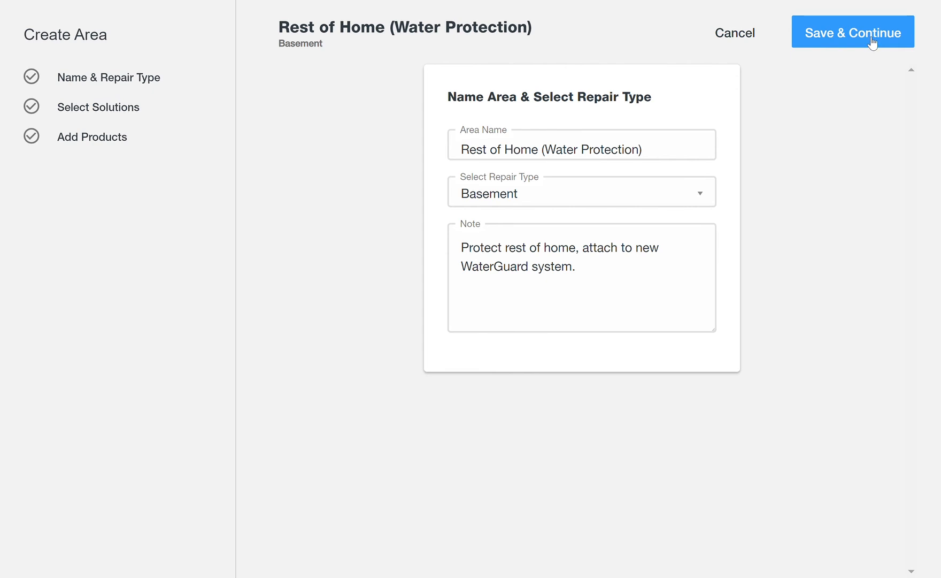
pyautogui.click(872, 43)
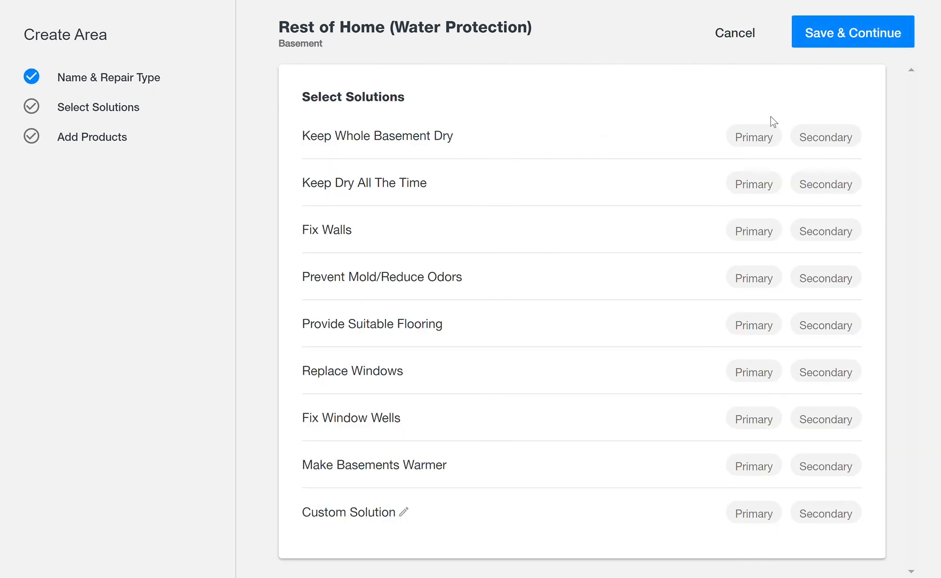
# Mark Keep Whole Basement Dry as a secondary solution and set its WaterGuard/FlowGuard quantity to 75.
pyautogui.click(832, 138)
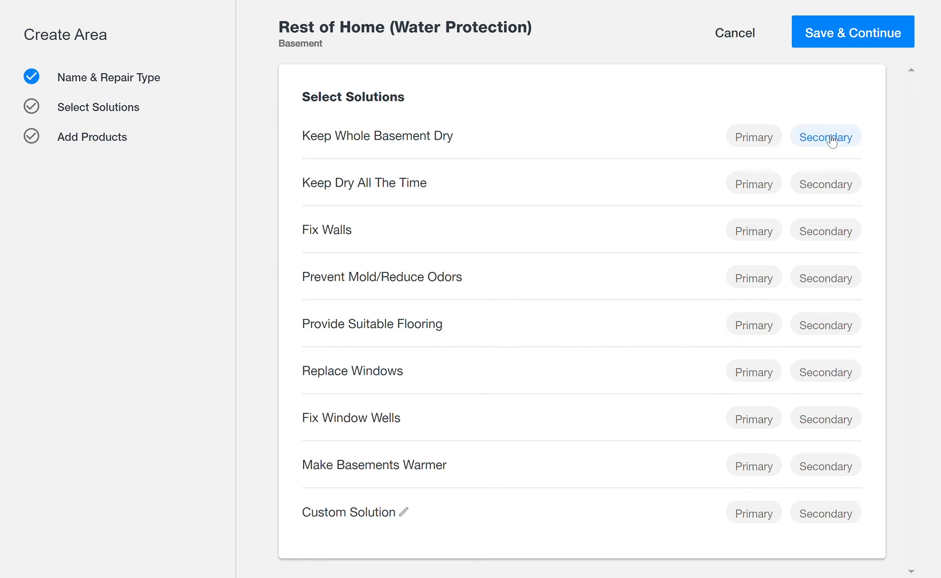
pyautogui.click(874, 39)
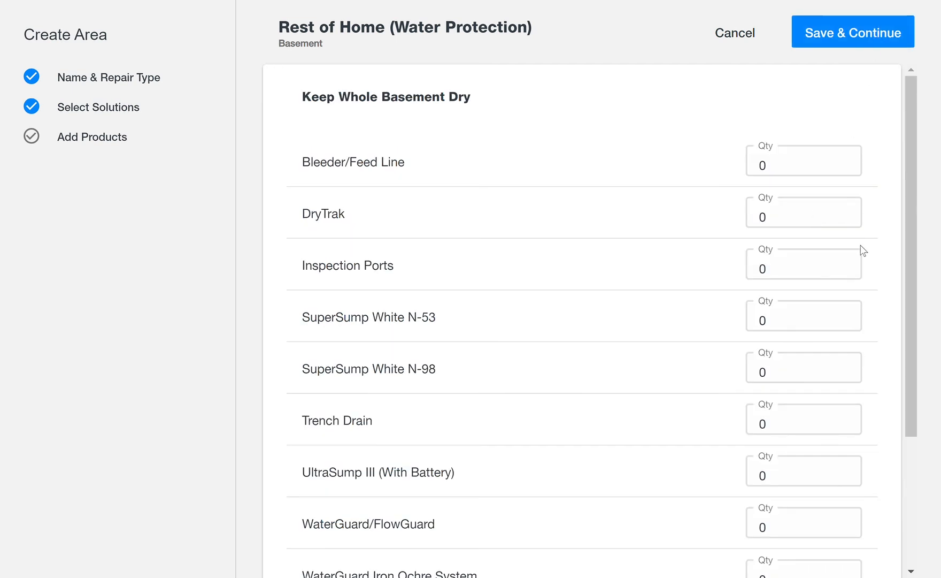
pyautogui.moveTo(908, 324); pyautogui.dragTo(911, 479)
pyautogui.moveTo(768, 345); pyautogui.dragTo(778, 353)
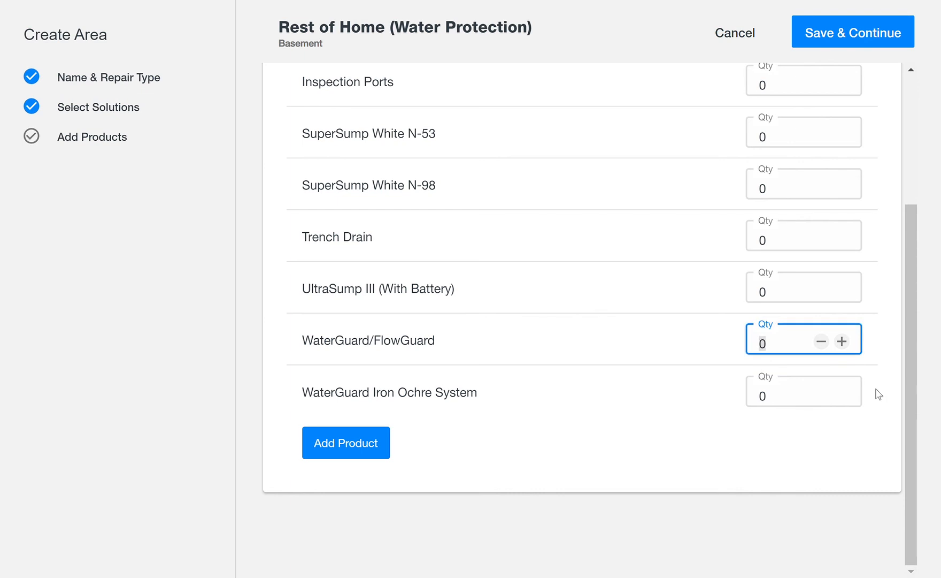
pyautogui.write('75')
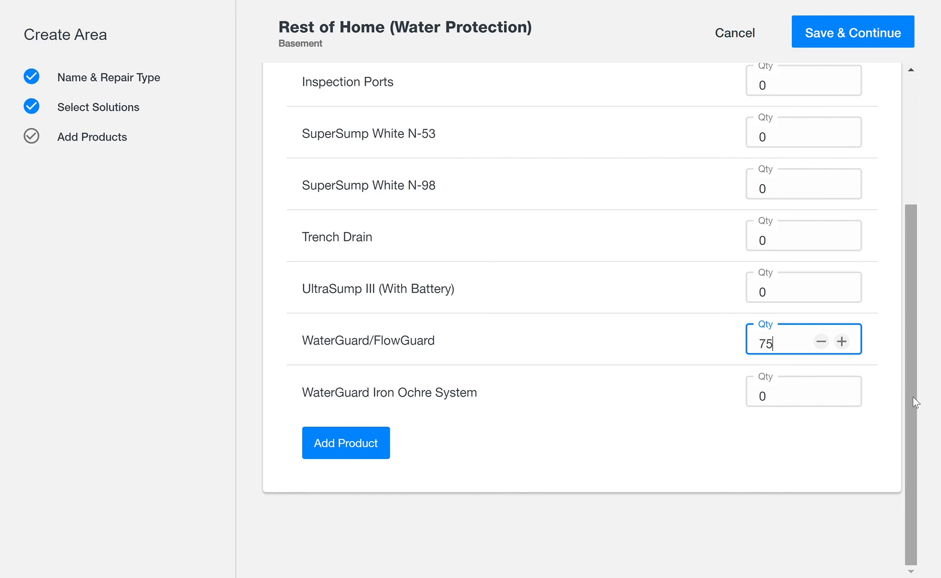
# Set the Inspection Ports quantity to 8 and save the products of the Rest of Home area.
pyautogui.moveTo(910, 401); pyautogui.dragTo(936, 256)
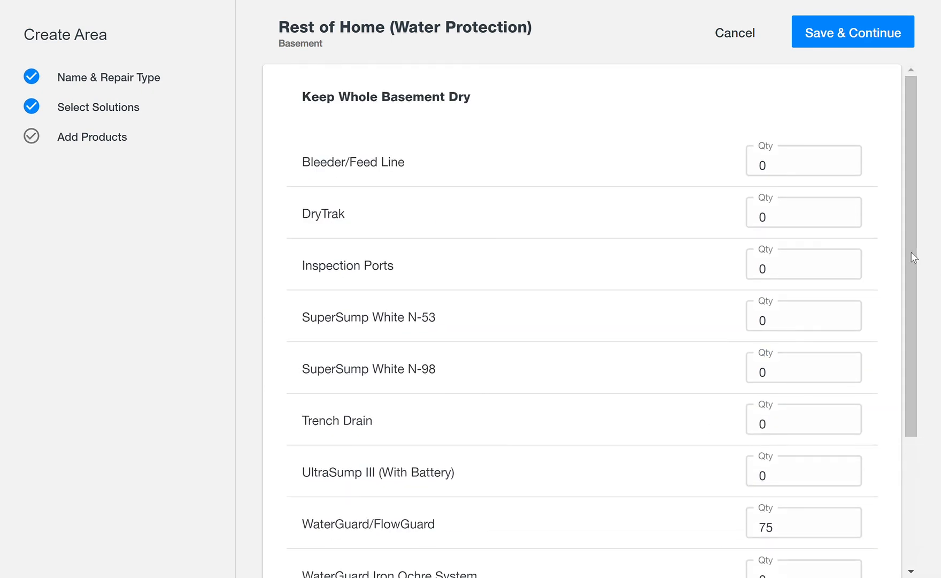
pyautogui.click(784, 272)
pyautogui.write('8')
pyautogui.moveTo(876, 35); pyautogui.dragTo(873, 28)
pyautogui.click(870, 31)
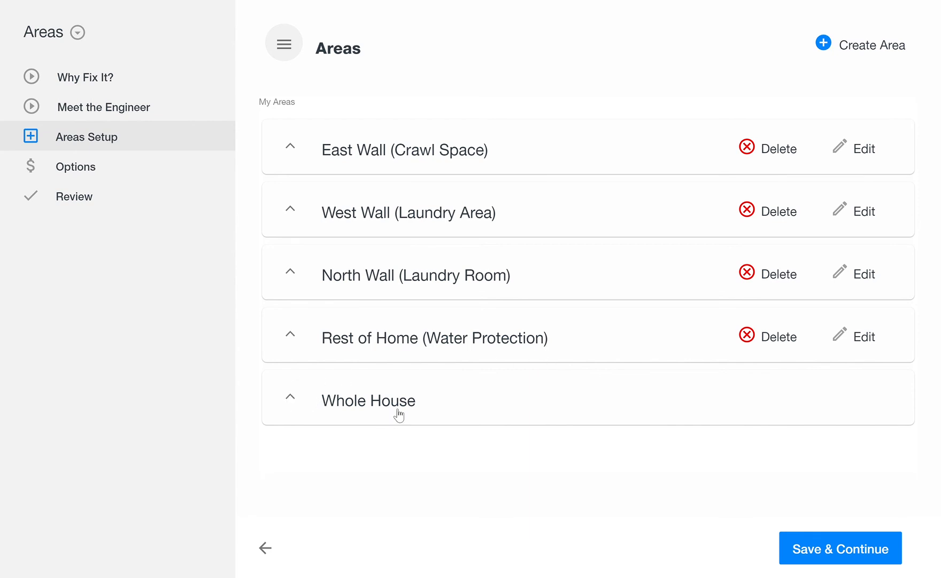
# Check the Whole House item list, and save the areas setup to continue to the priced options.
pyautogui.click(297, 401)
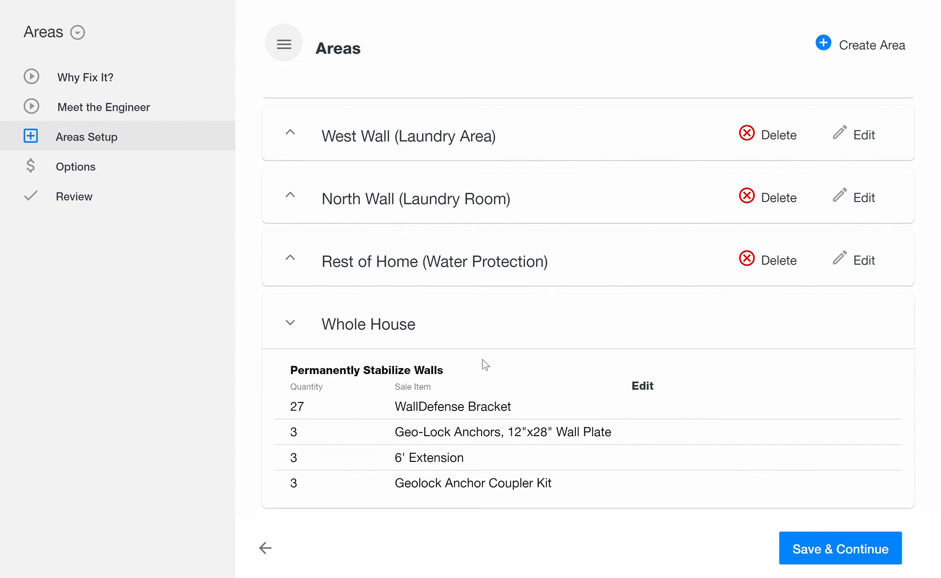
pyautogui.click(294, 324)
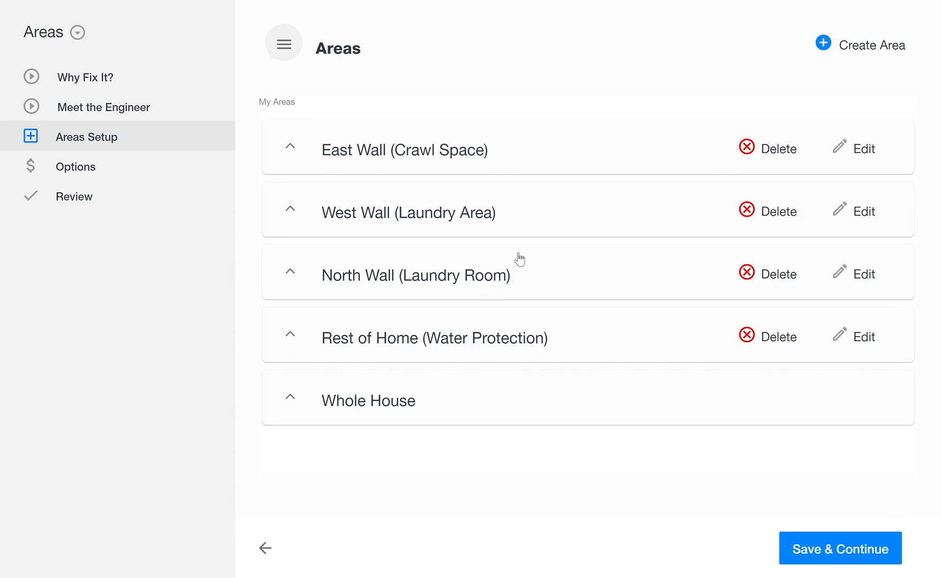
pyautogui.click(859, 553)
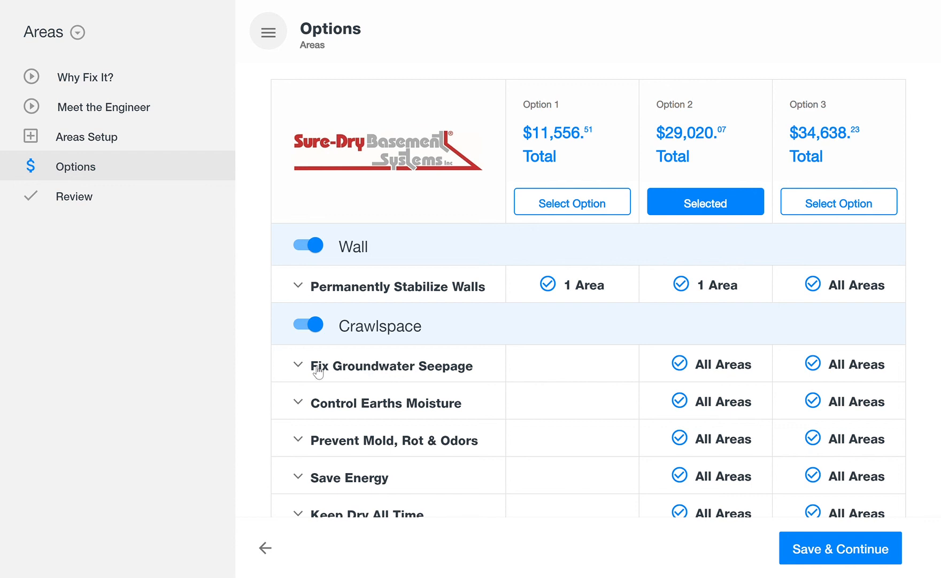
# Expand Permanently Stabilize Walls and all five Crawlspace solutions to examine their areas and prices under each option.
pyautogui.click(300, 288)
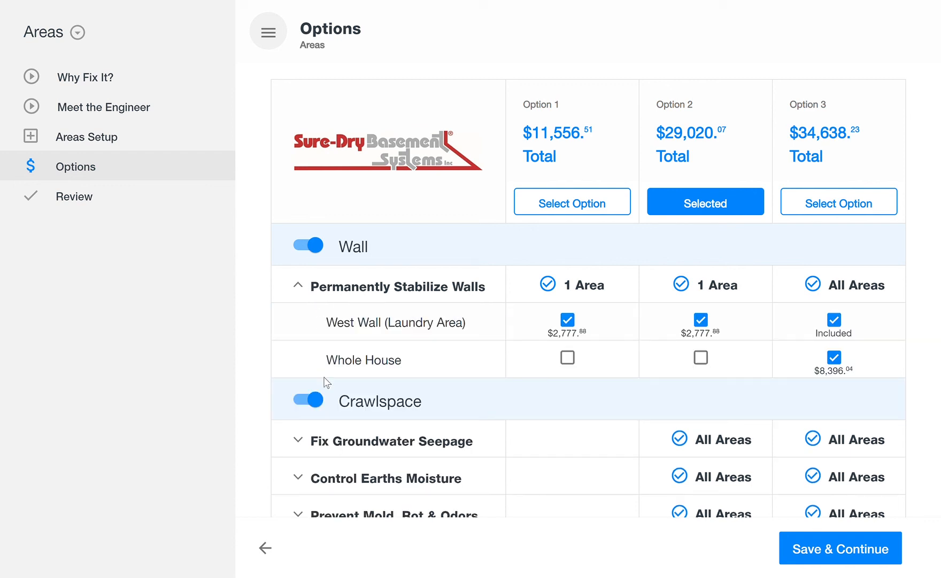
pyautogui.scroll(-1, 328, 383)
pyautogui.scroll(-3, 328, 382)
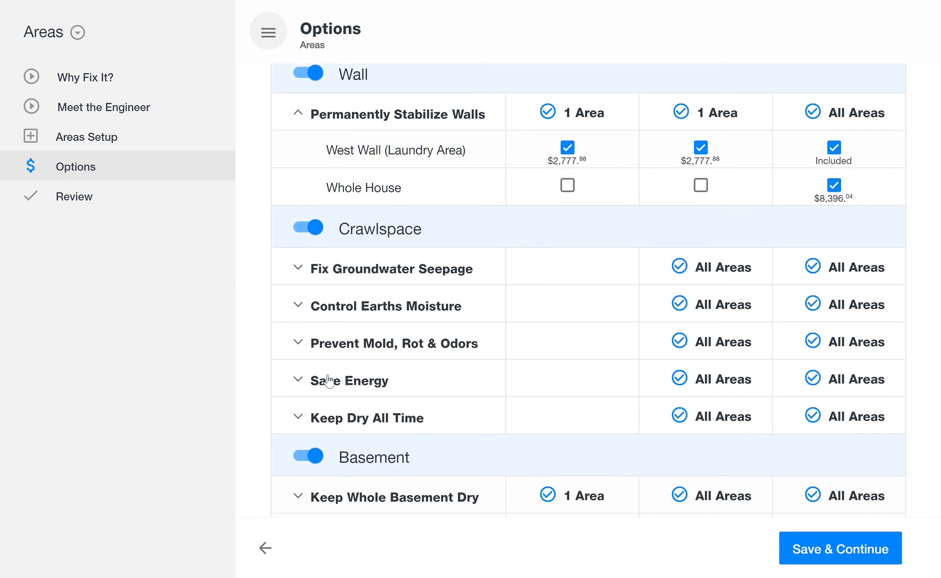
pyautogui.click(312, 273)
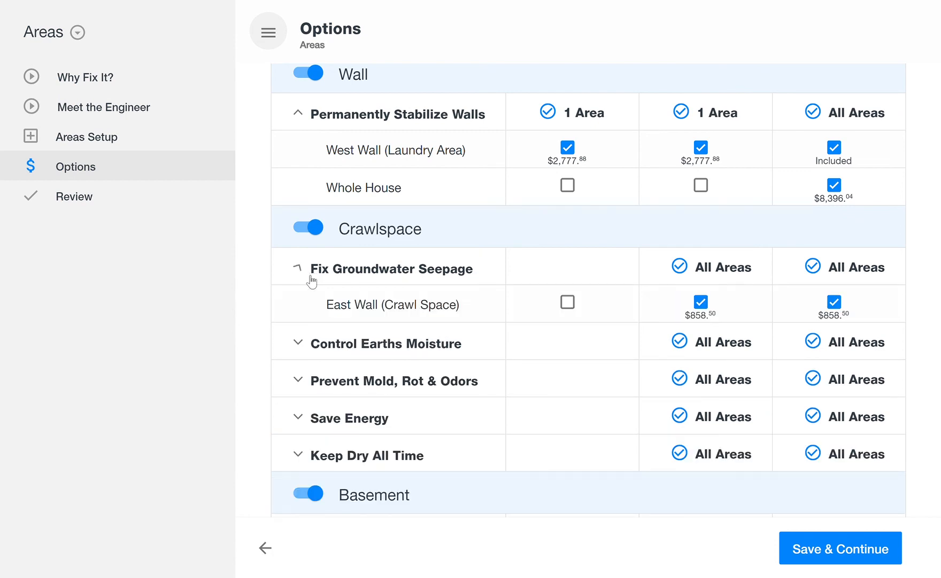
pyautogui.click(318, 343)
pyautogui.scroll(-4, 347, 362)
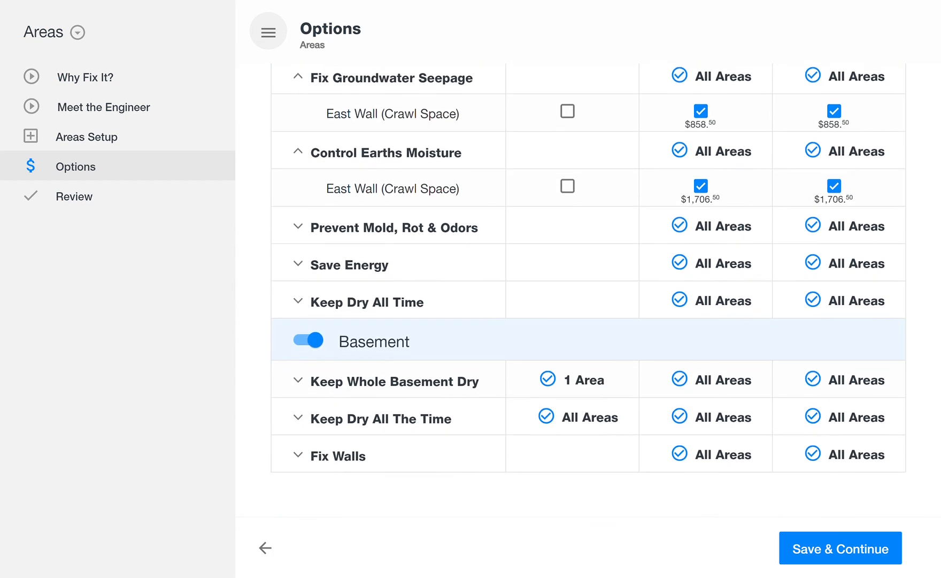
pyautogui.click(339, 224)
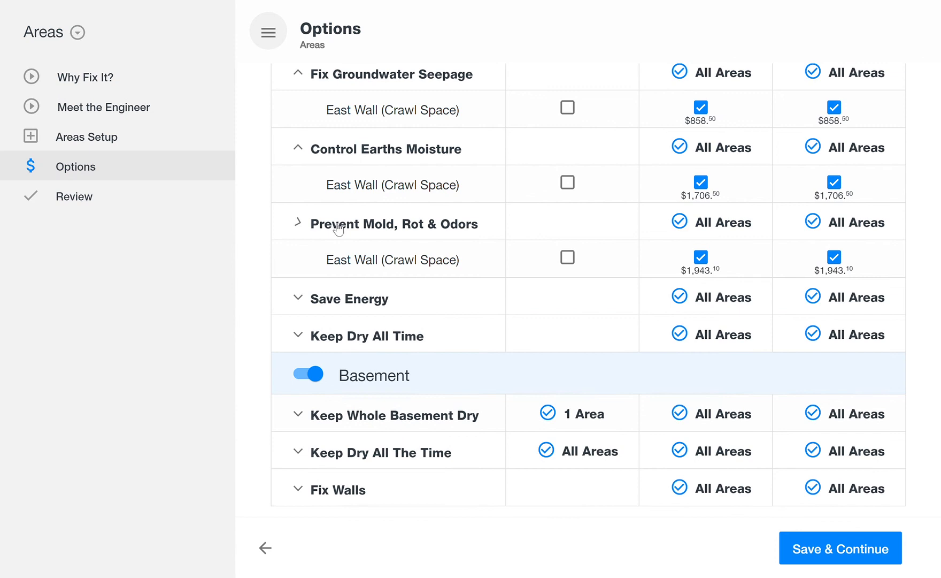
pyautogui.click(350, 300)
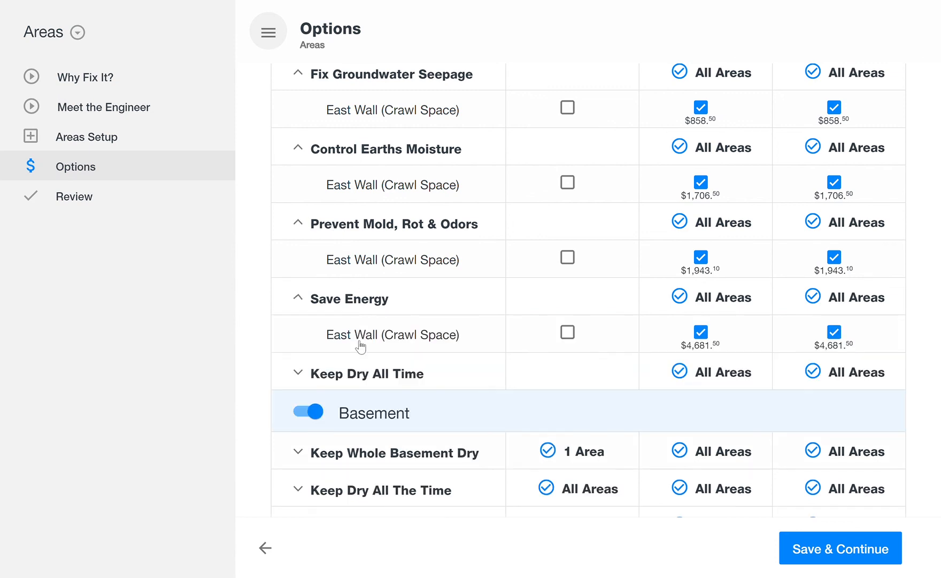
pyautogui.click(359, 376)
# Expand the three Basement solutions and compare the included areas and prices across the three options.
pyautogui.scroll(-4, 359, 376)
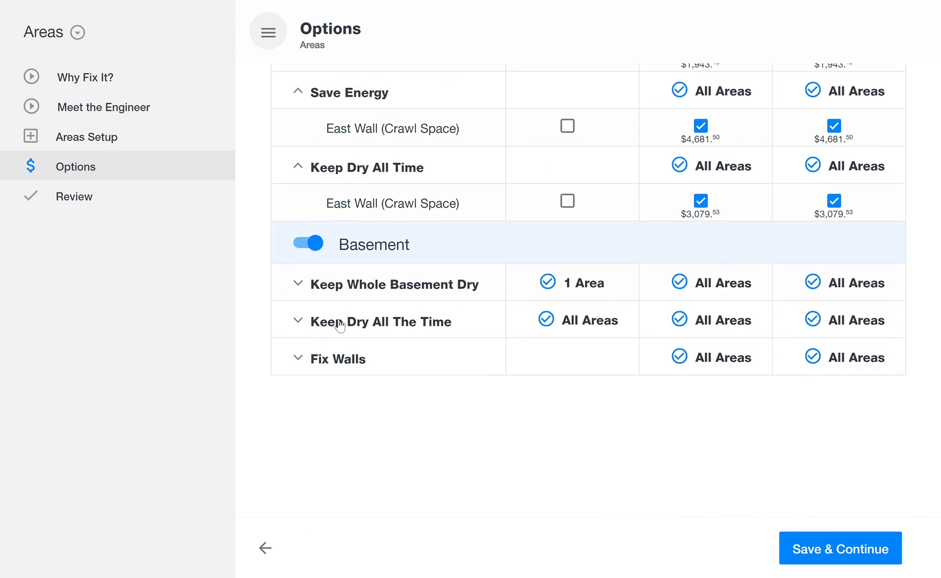
pyautogui.click(366, 294)
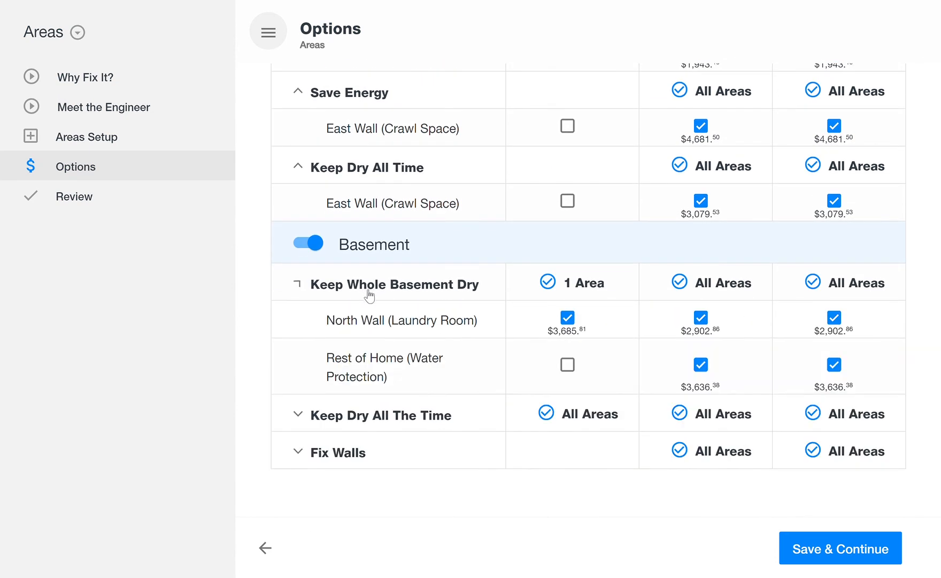
pyautogui.click(378, 414)
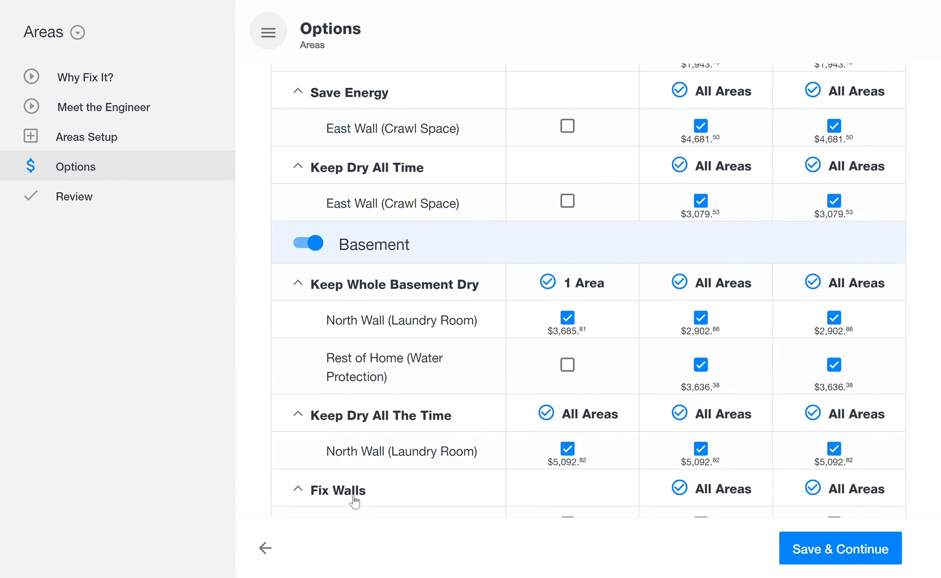
pyautogui.scroll(15, 940, 470)
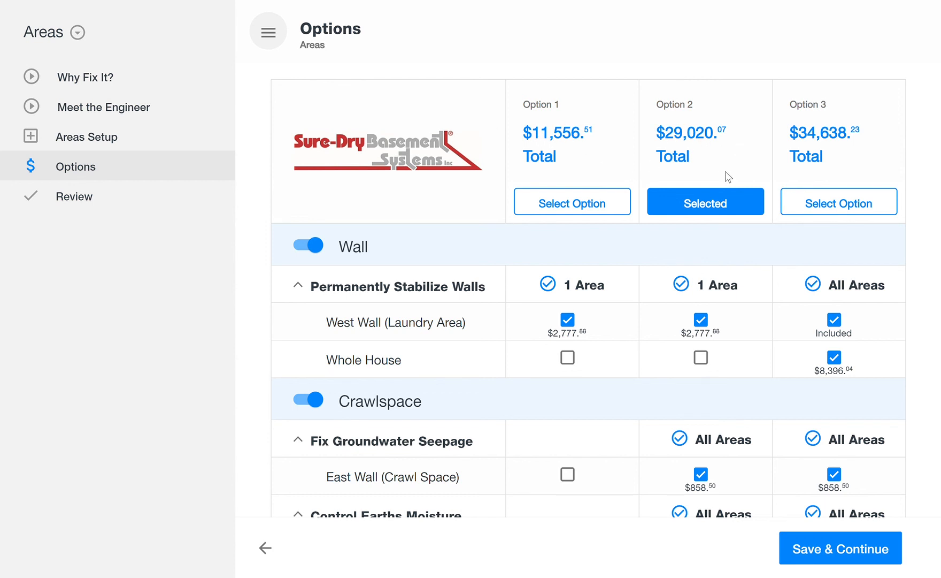
pyautogui.scroll(-10, 729, 177)
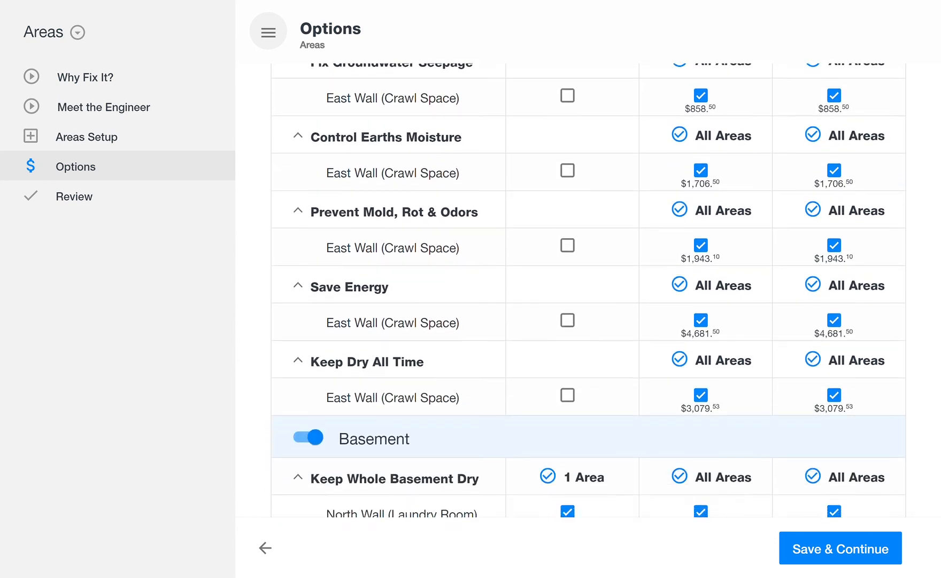
# Exclude the Rest of Home (Water Protection) area from Option 2 under Keep Whole Basement Dry, and check the updated option totals.
pyautogui.scroll(-5, 589, 289)
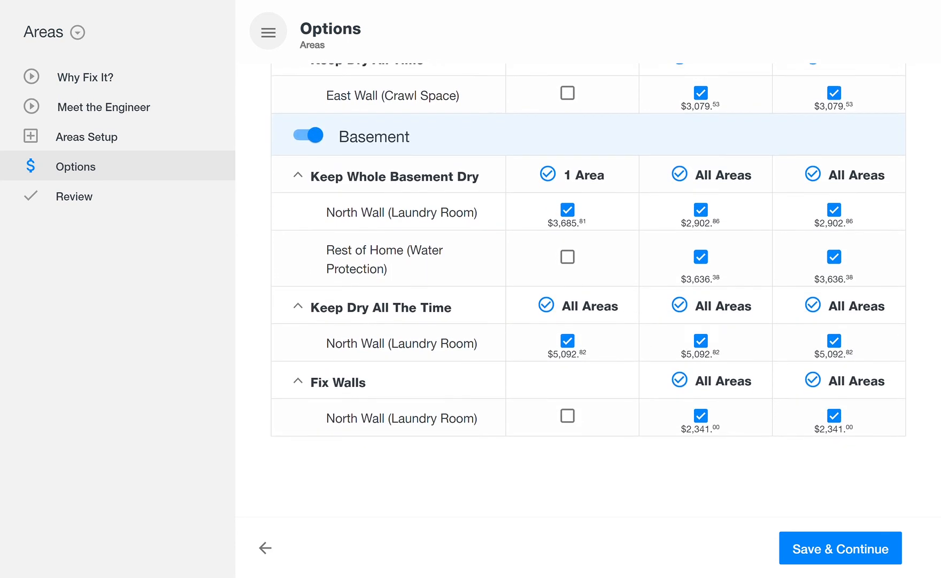
pyautogui.scroll(1, 738, 96)
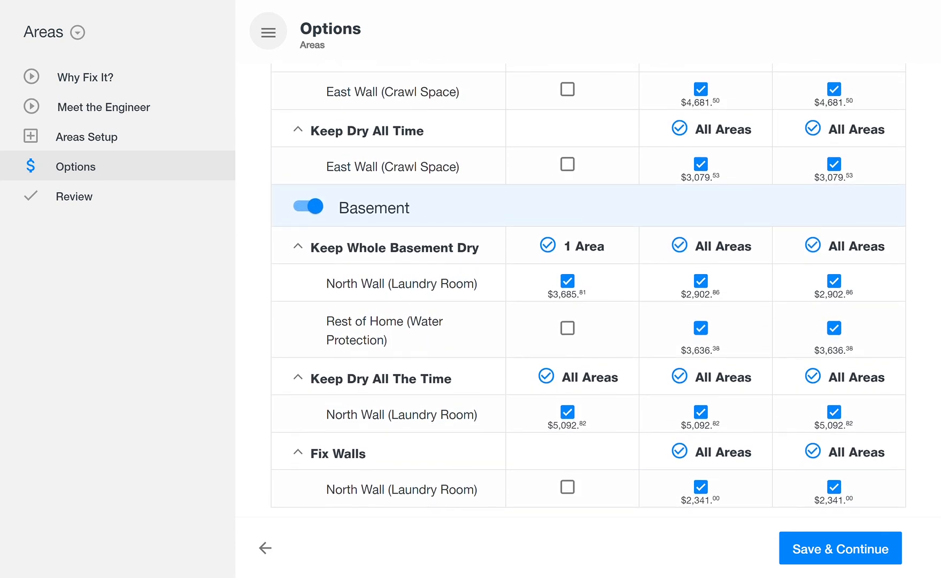
pyautogui.click(701, 328)
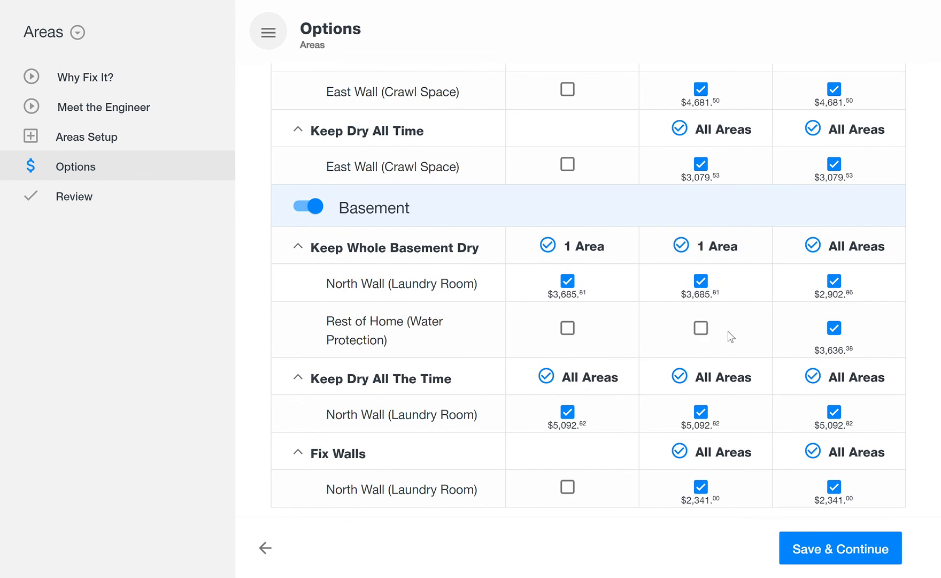
pyautogui.scroll(10, 745, 345)
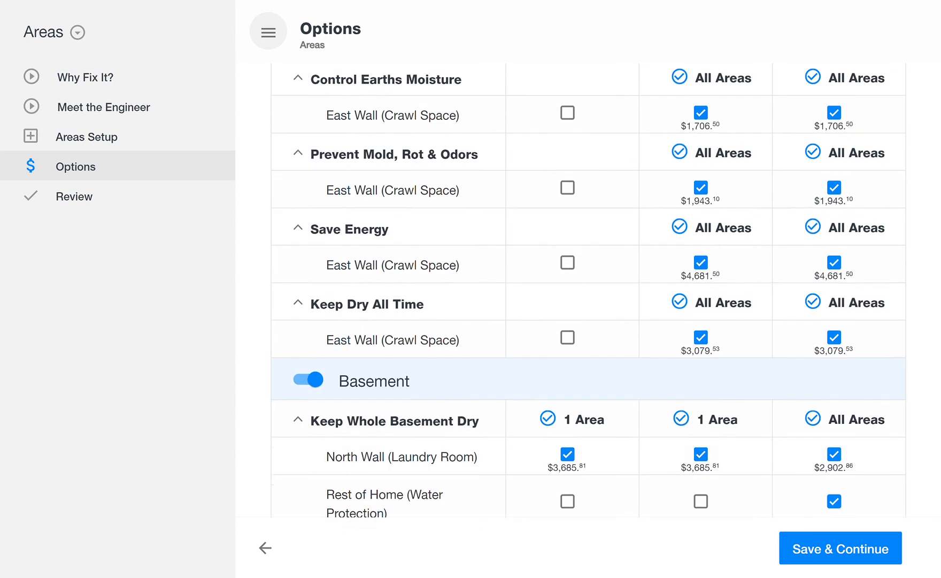
pyautogui.scroll(1, 746, 345)
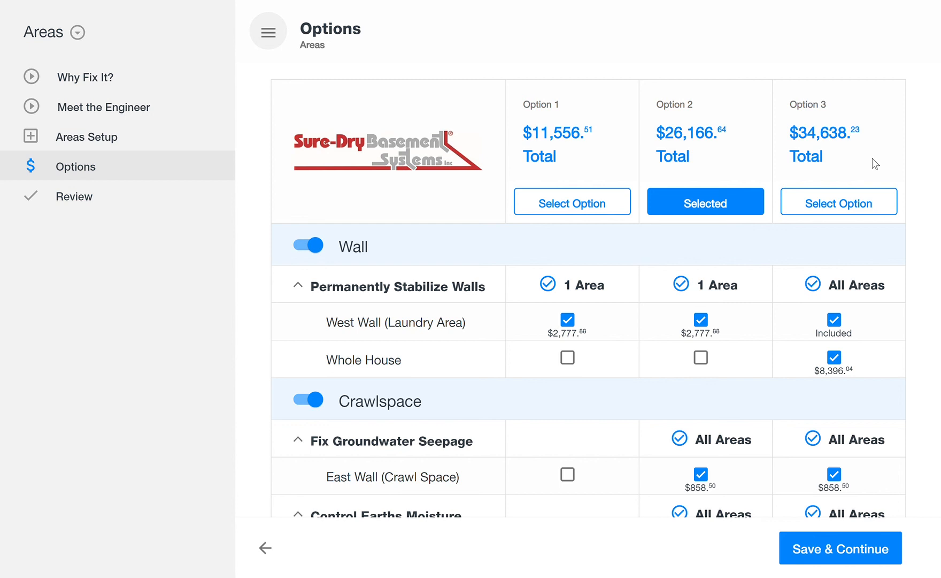
# Compare the totals of the three options against their included wall, crawlspace and basement areas.
pyautogui.scroll(-2, 875, 163)
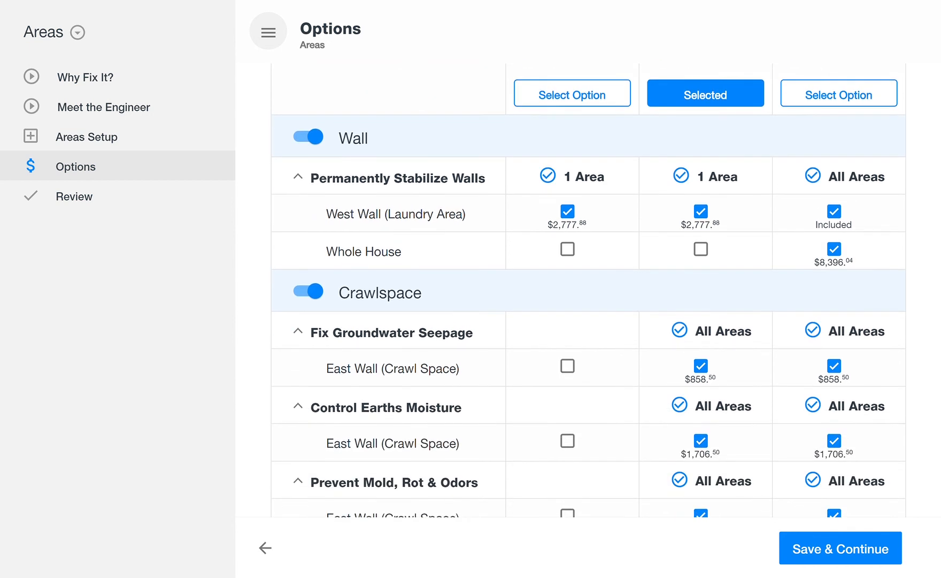
pyautogui.scroll(2, 589, 300)
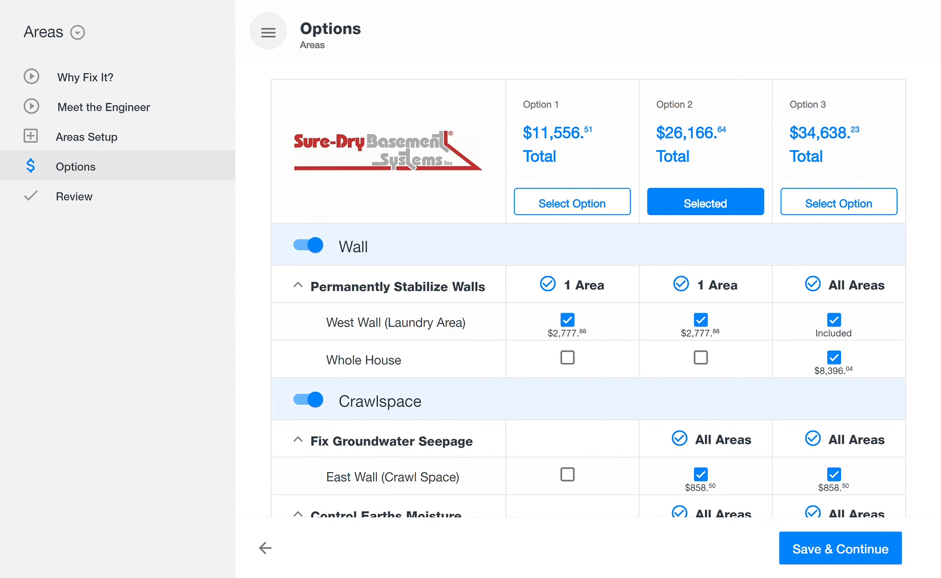
pyautogui.scroll(-5, 588, 289)
pyautogui.scroll(-9, 588, 289)
pyautogui.scroll(-3, 588, 289)
pyautogui.scroll(5, 588, 288)
pyautogui.scroll(7, 589, 289)
pyautogui.scroll(-3, 588, 289)
pyautogui.scroll(5, 588, 289)
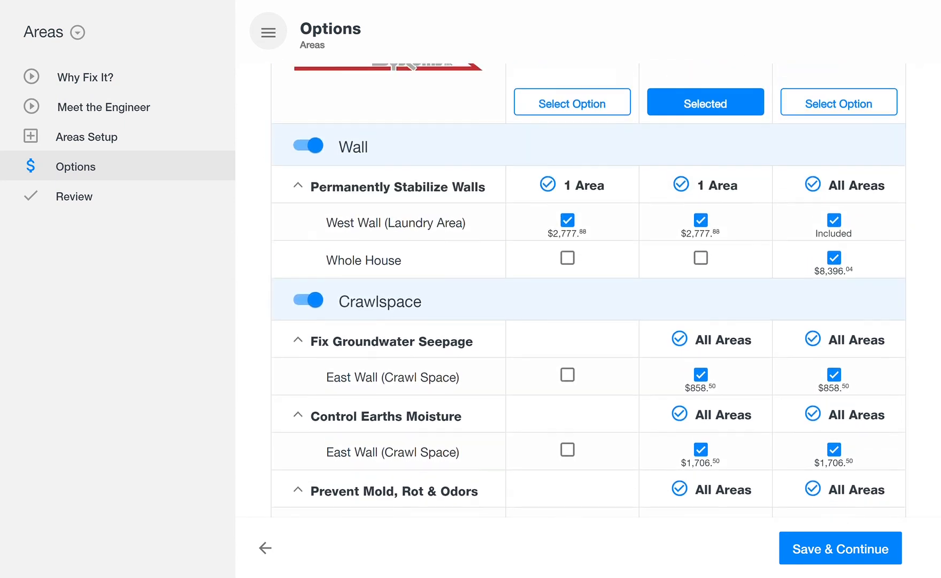
pyautogui.scroll(2, 589, 288)
# Examine the Crawlspace and Basement solutions area by area to see how coverage and prices differ between the options.
pyautogui.scroll(-4, 588, 289)
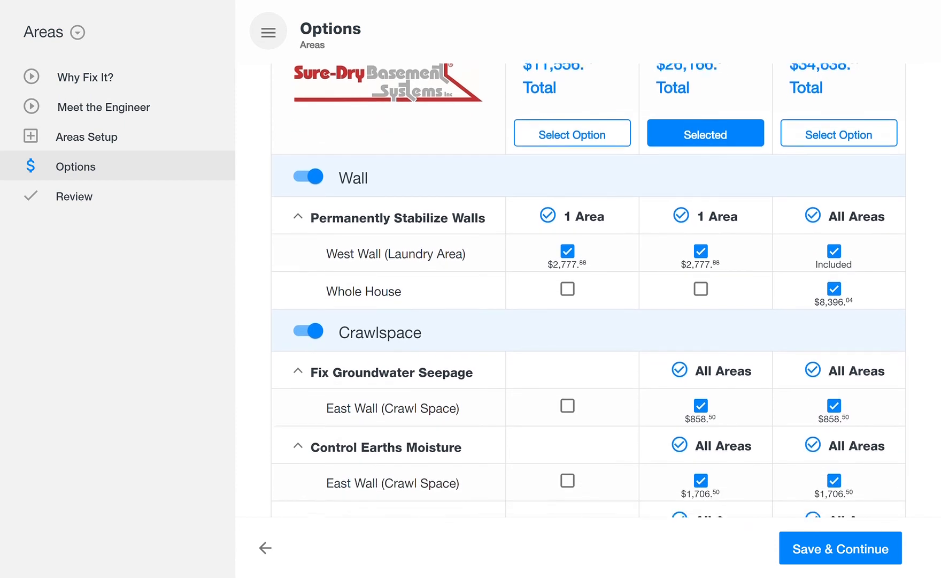
pyautogui.scroll(-4, 588, 289)
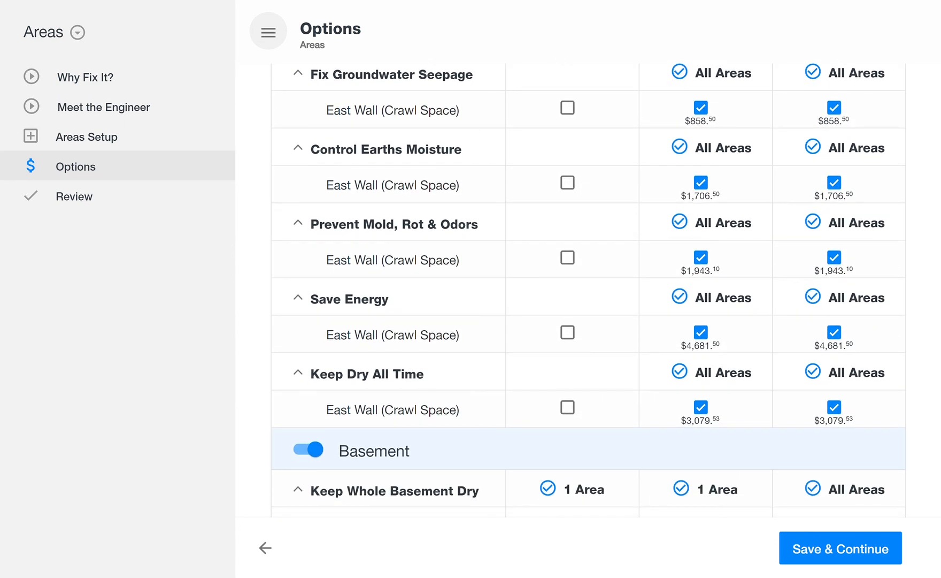
pyautogui.scroll(-4, 589, 288)
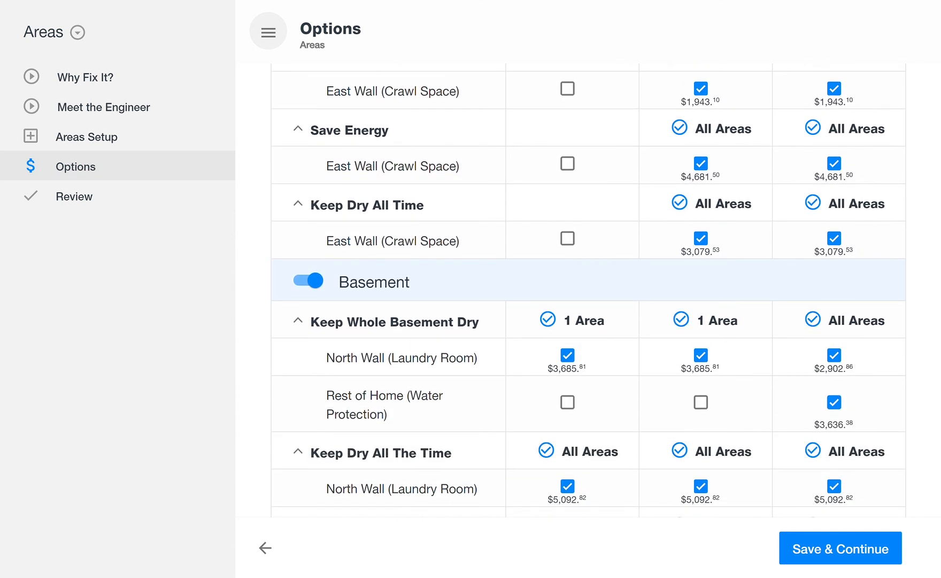
pyautogui.scroll(1, 588, 289)
pyautogui.scroll(-1, 588, 289)
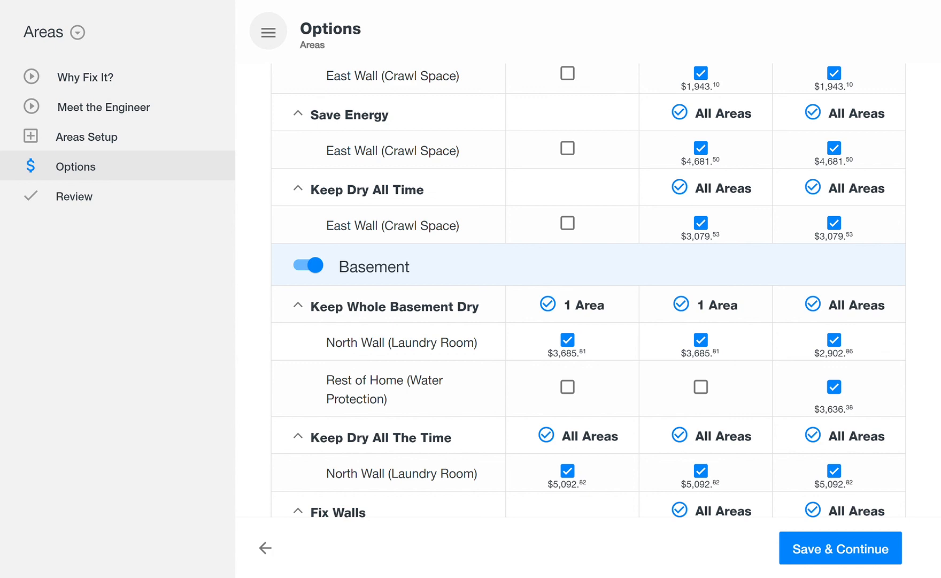
pyautogui.scroll(7, 588, 289)
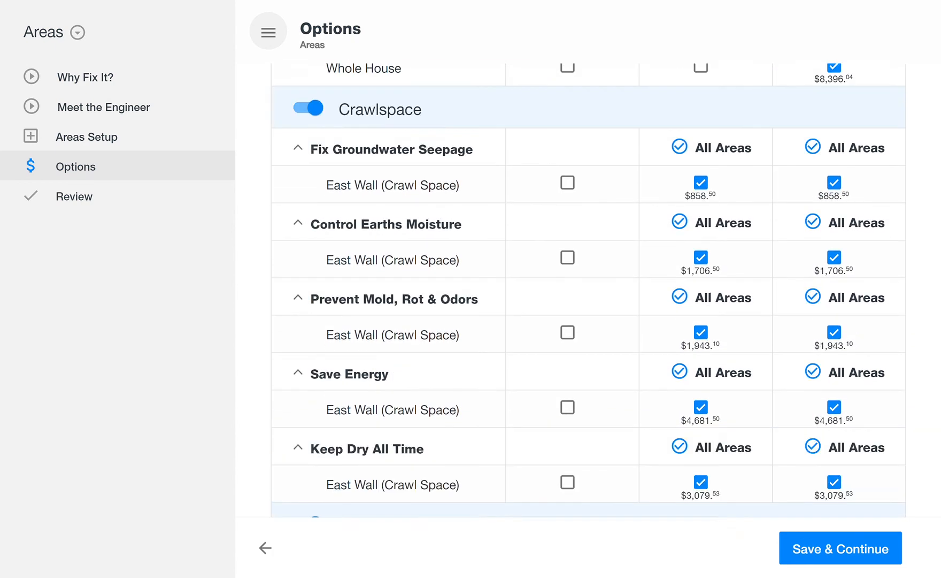
pyautogui.scroll(-2, 588, 289)
pyautogui.scroll(3, 589, 289)
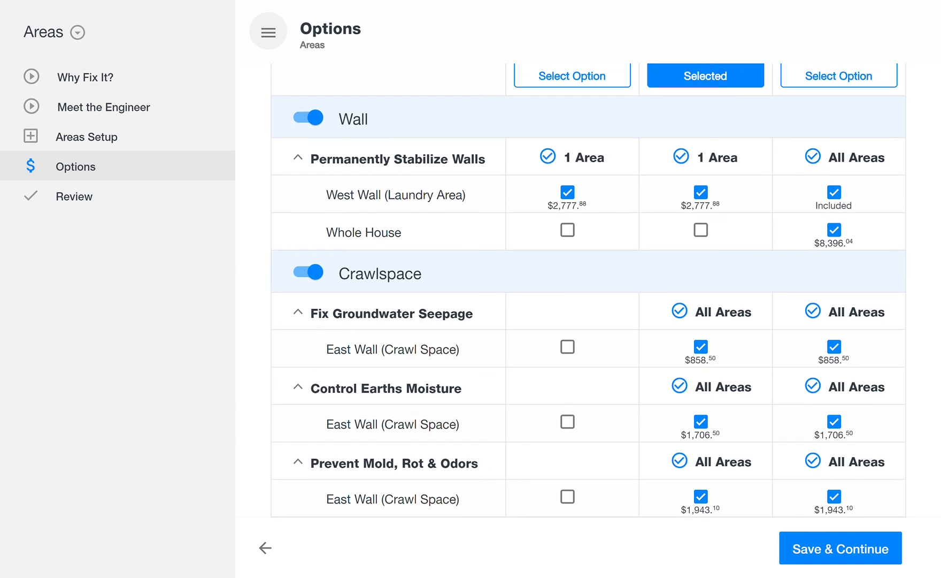
pyautogui.scroll(3, 588, 294)
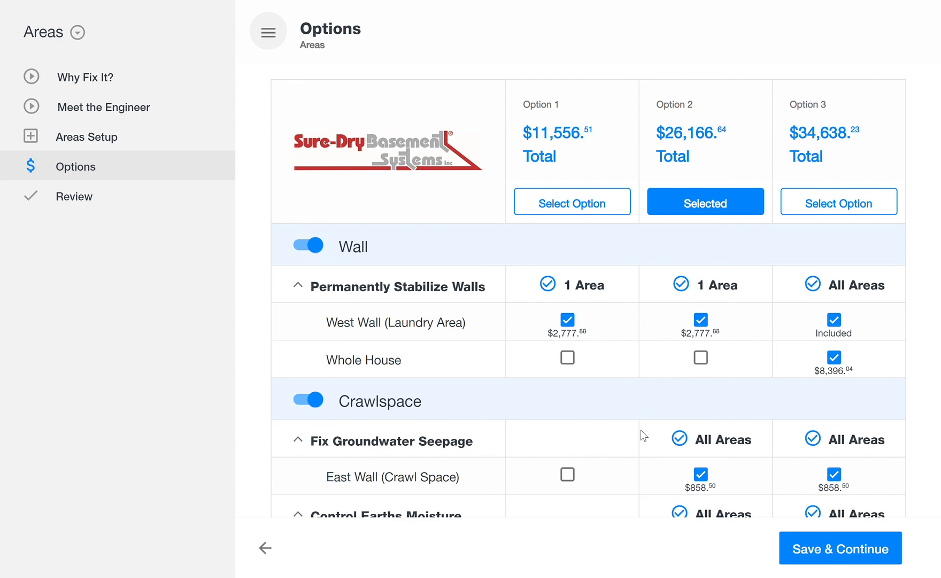
# Recheck the solutions included in Option 2, and save it as the selected option to continue to the review.
pyautogui.scroll(-6, 644, 436)
pyautogui.scroll(-2, 588, 290)
pyautogui.scroll(1, 588, 290)
pyautogui.scroll(2, 588, 290)
pyautogui.scroll(3, 588, 289)
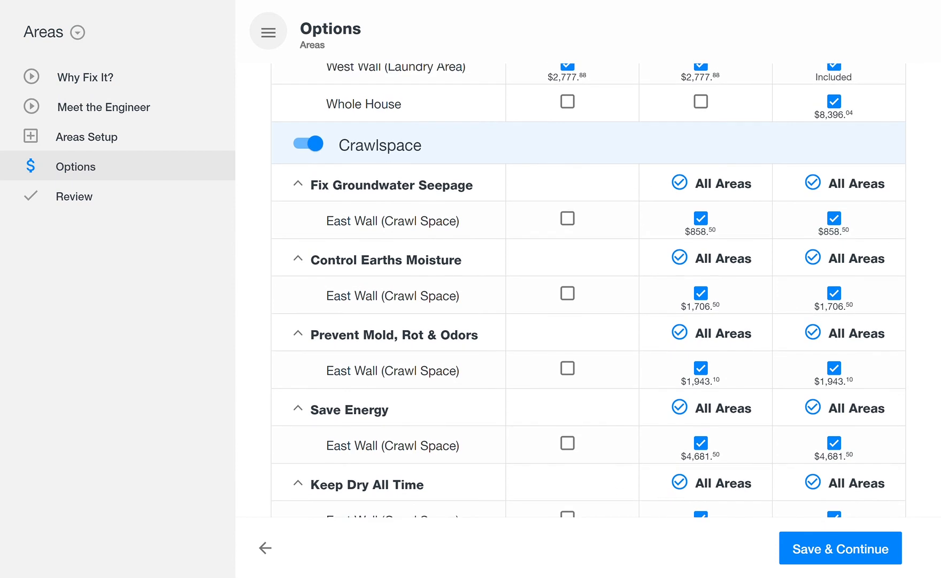
pyautogui.scroll(3, 588, 289)
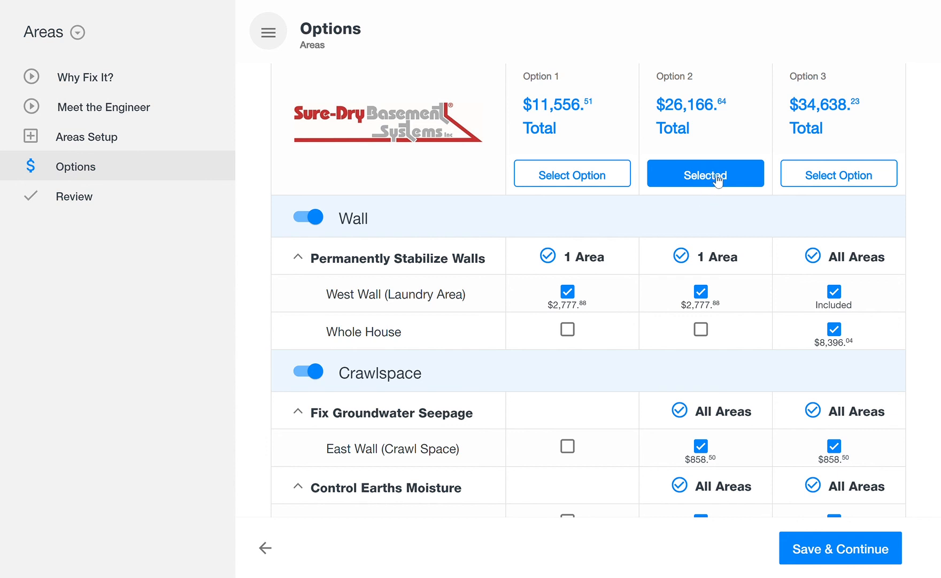
pyautogui.click(868, 550)
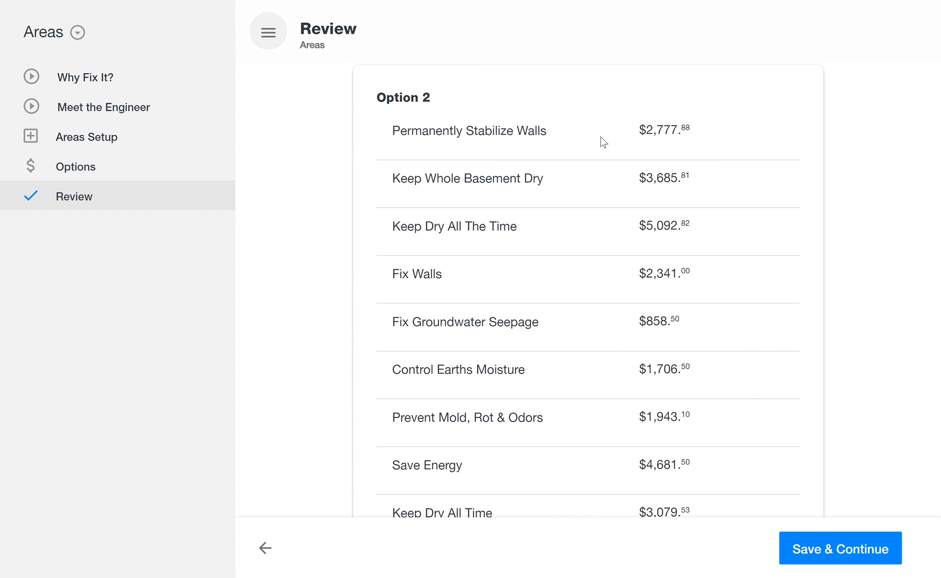
# Check the solution prices, deposit, balance and total contract price in the Option 2 review.
pyautogui.scroll(-3, 603, 142)
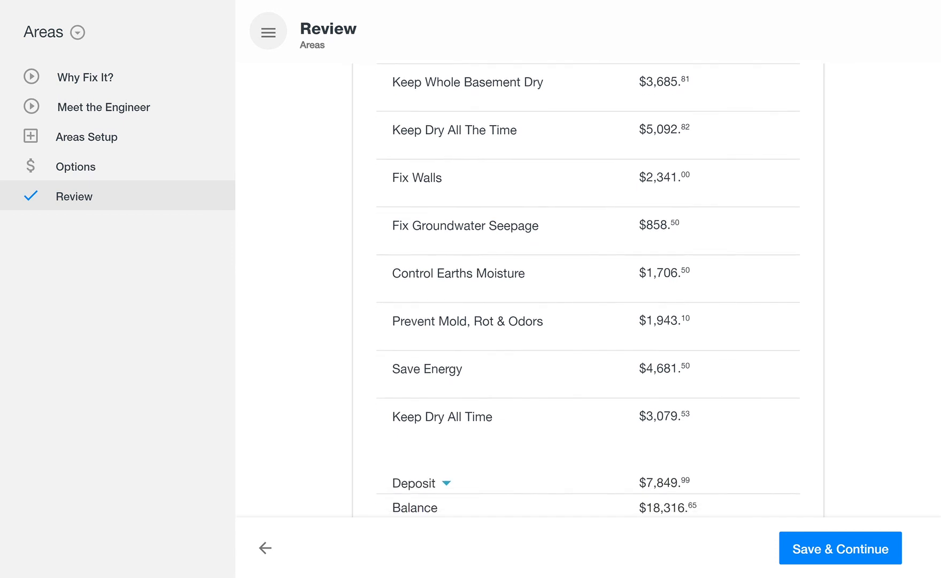
pyautogui.scroll(-1, 588, 289)
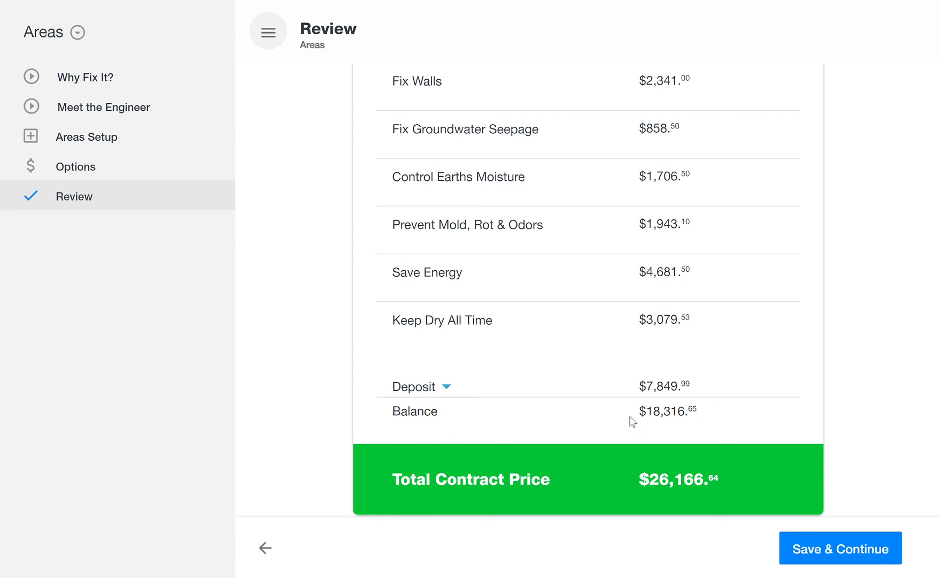
pyautogui.scroll(-2, 674, 425)
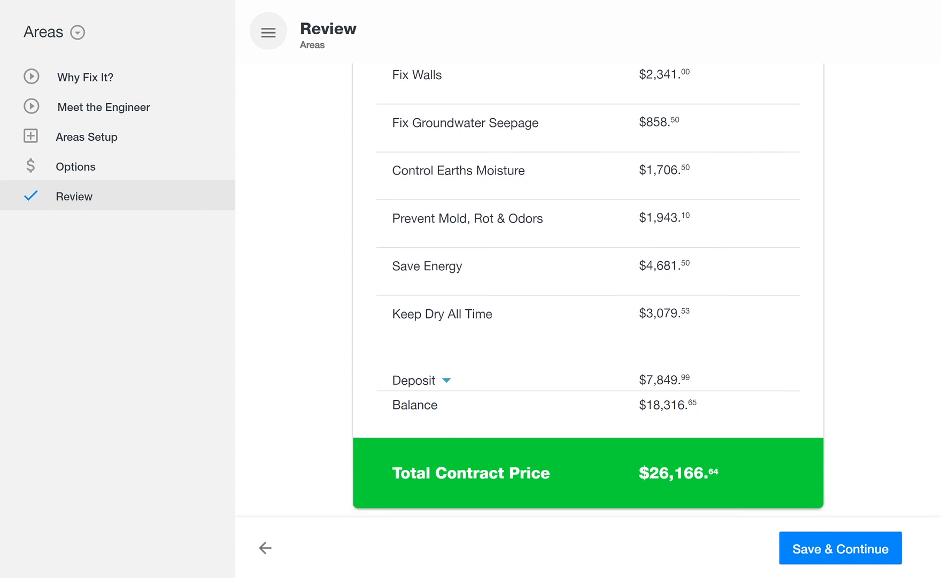
pyautogui.scroll(-1, 674, 426)
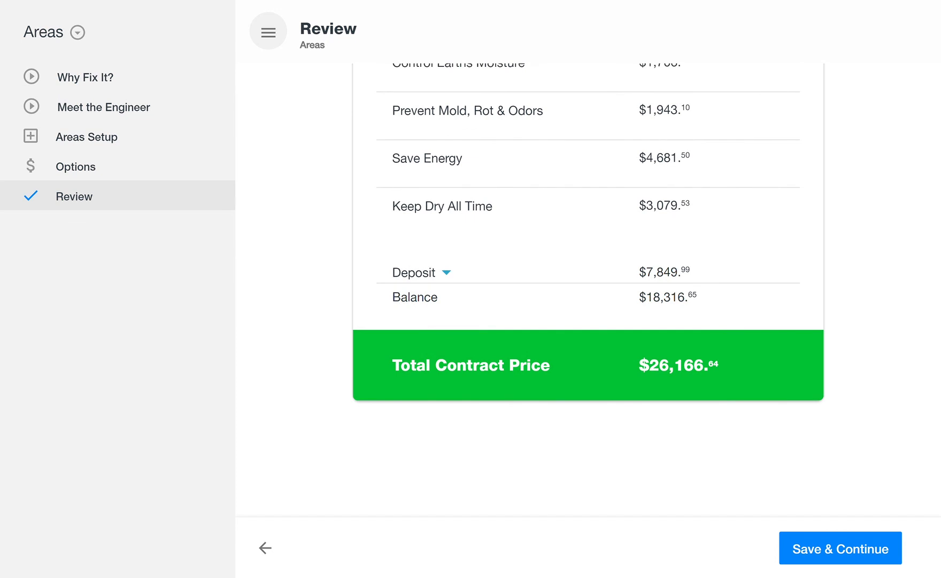